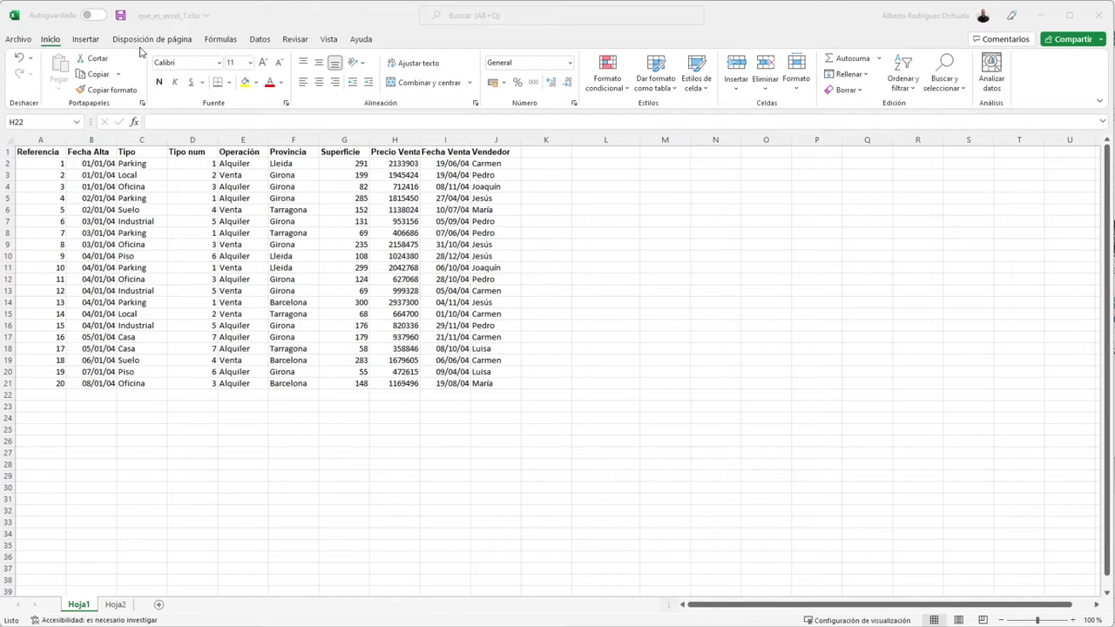
Switch the ribbon to the Datos tab to reach the data tools.
{"action": "left_click", "coordinate": [264, 41]}
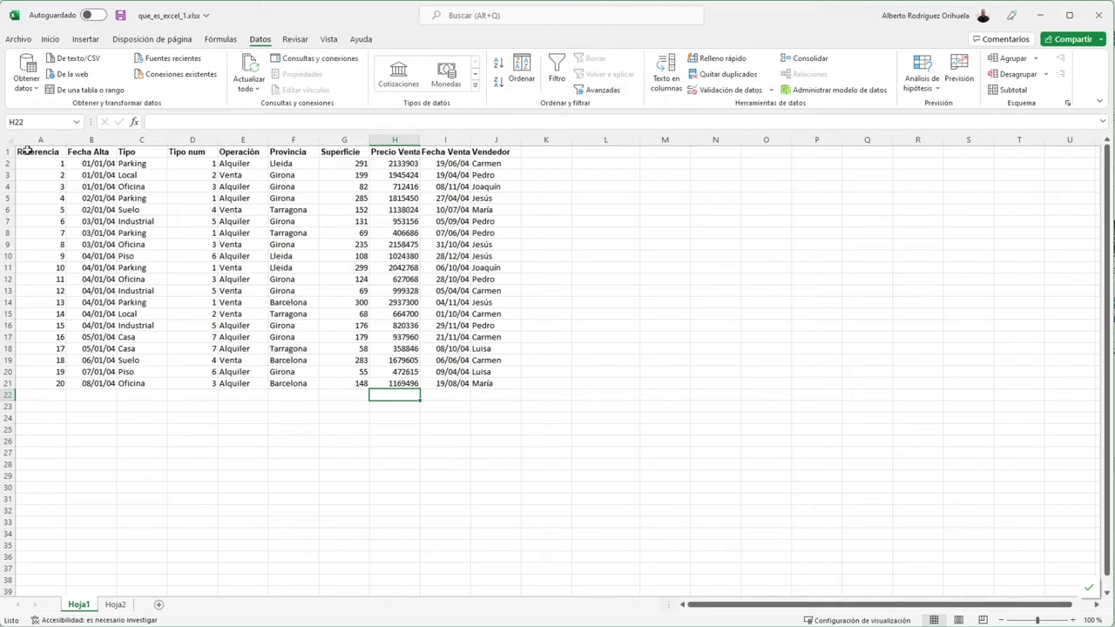
Select A1:J21 and turn on Filtro so each header from Referencia to Vendedor gets a drop-down.
{"action": "left_click_drag", "start_coordinate": [27, 150], "coordinate": [483, 386]}
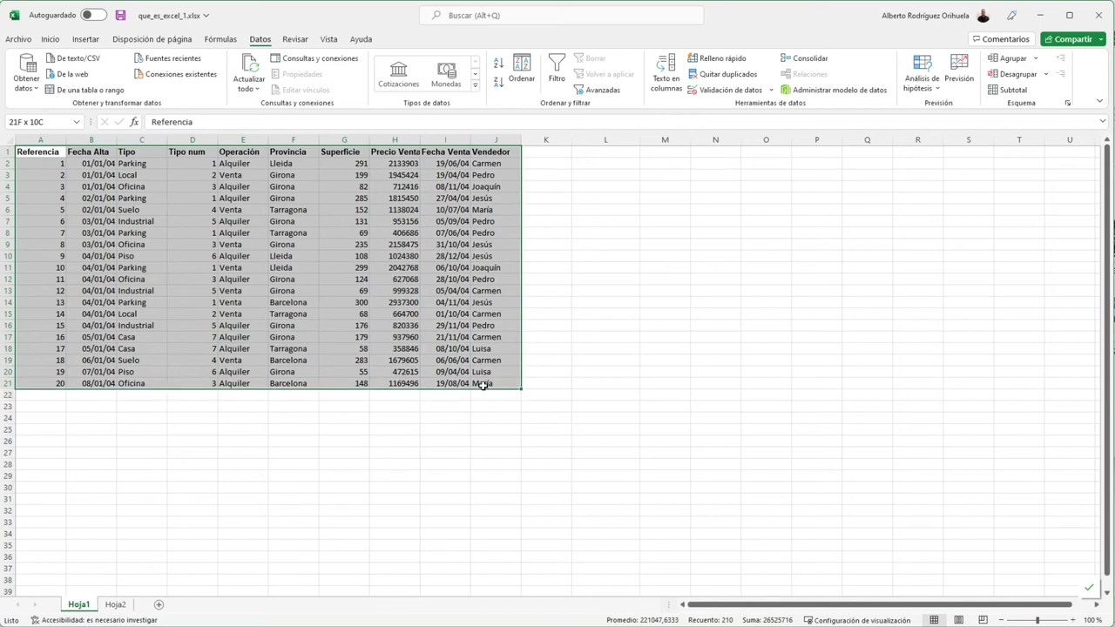
{"action": "left_click", "coordinate": [559, 70]}
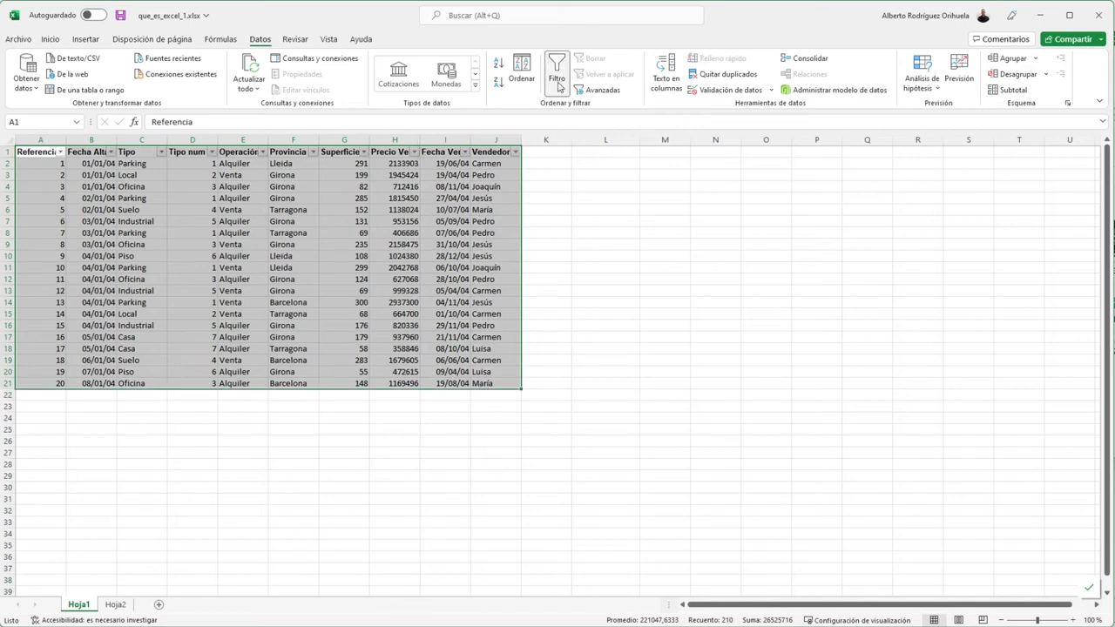
{"action": "left_click", "coordinate": [561, 208]}
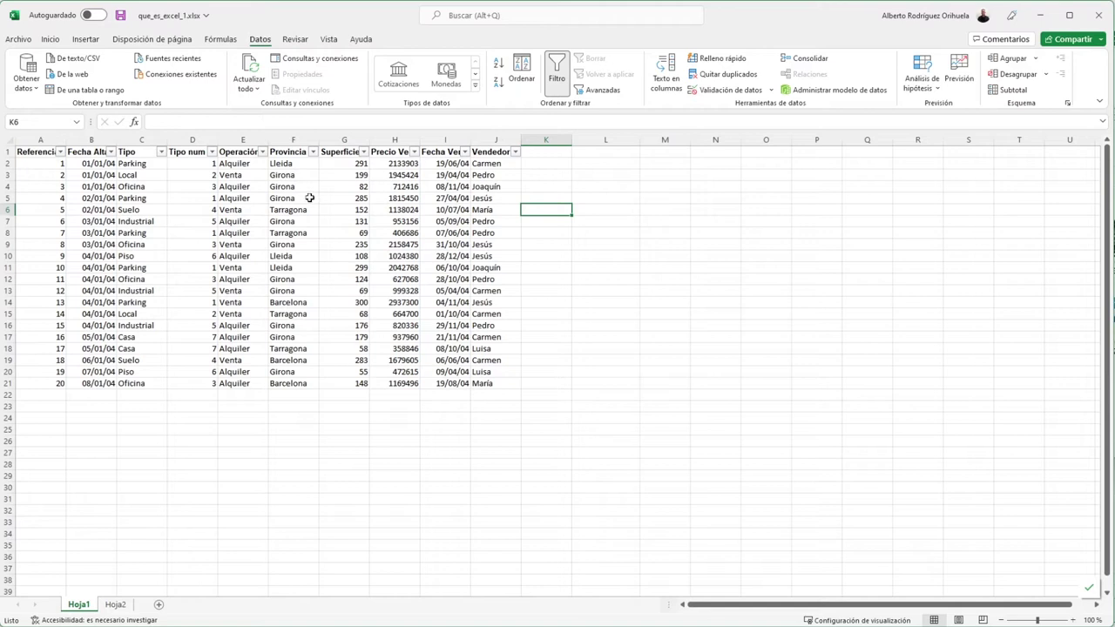
{"action": "left_click", "coordinate": [312, 152]}
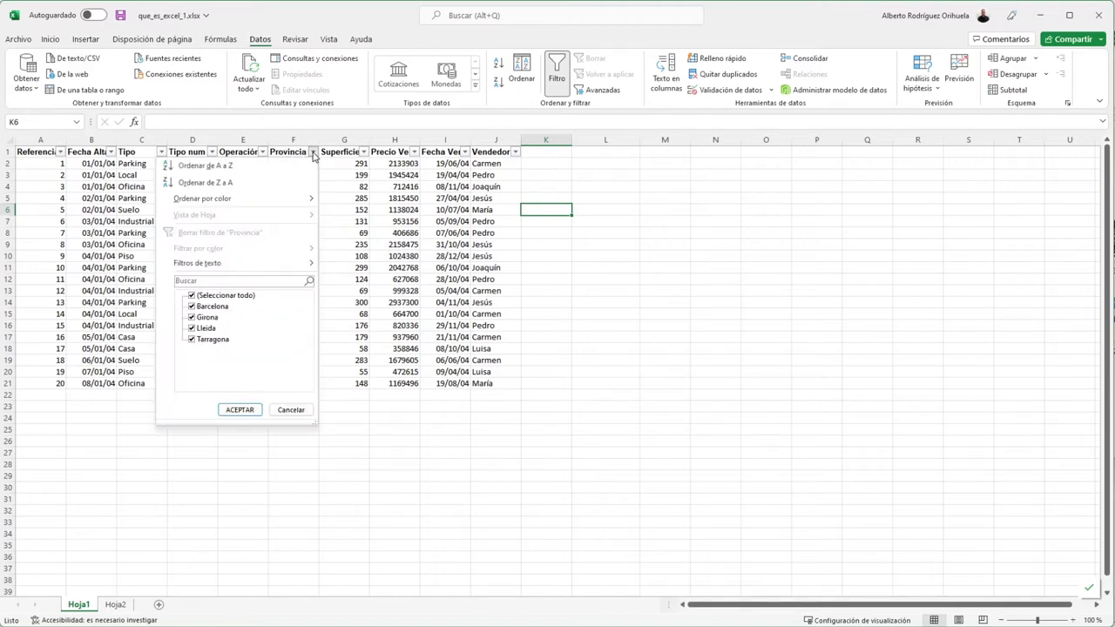
{"action": "left_click", "coordinate": [193, 328]}
{"action": "left_click", "coordinate": [194, 317]}
{"action": "left_click", "coordinate": [193, 307]}
{"action": "left_click", "coordinate": [240, 409]}
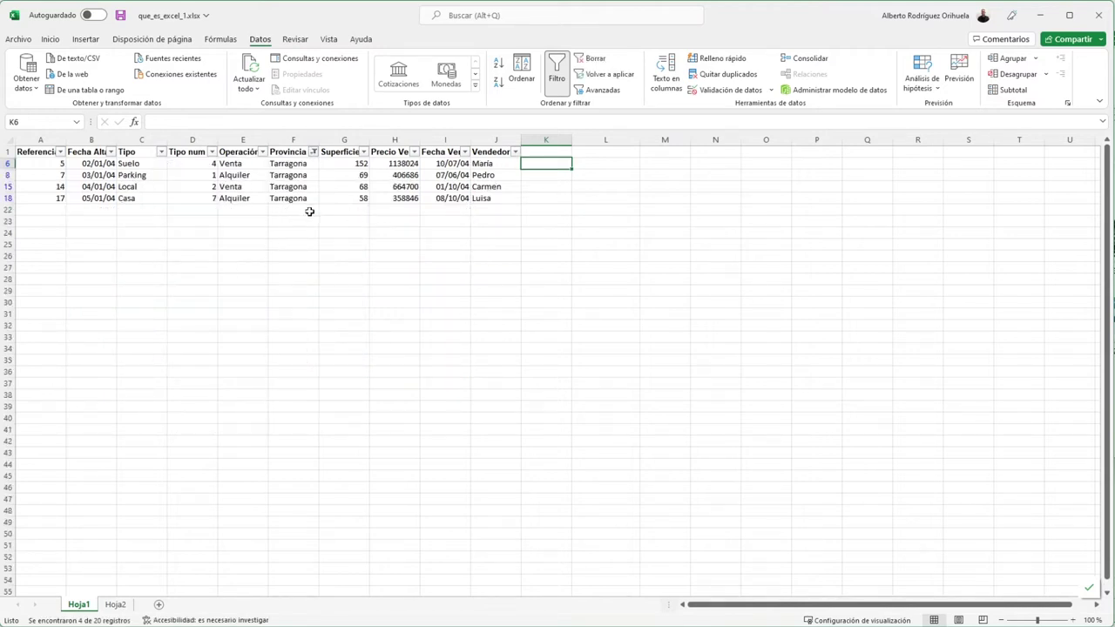
{"action": "left_click", "coordinate": [313, 152]}
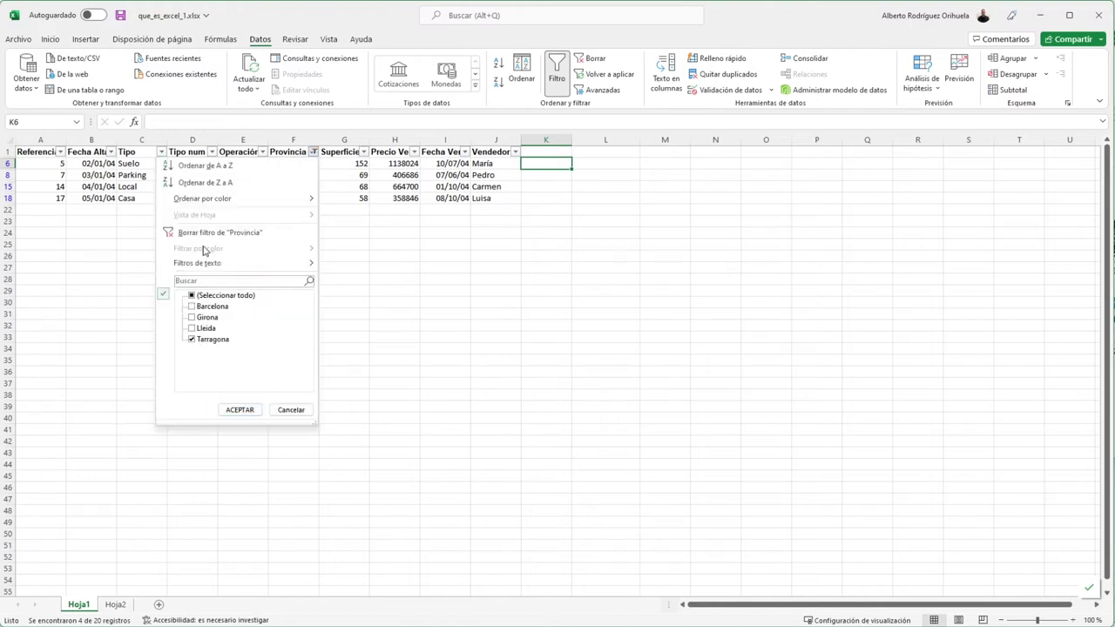
{"action": "left_click", "coordinate": [191, 296]}
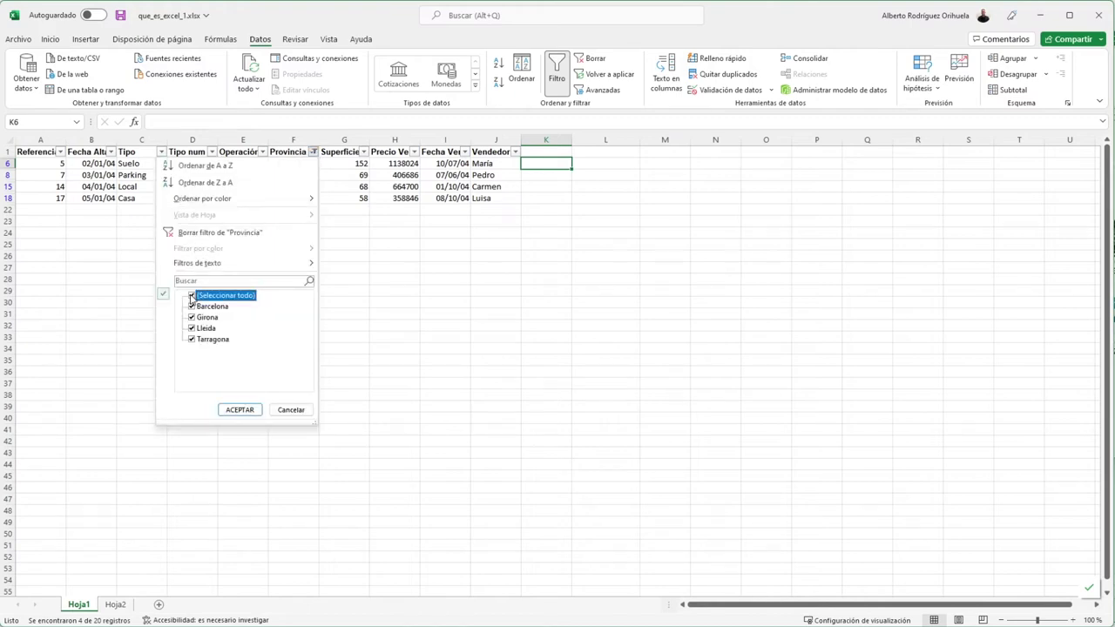
{"action": "left_click", "coordinate": [233, 411]}
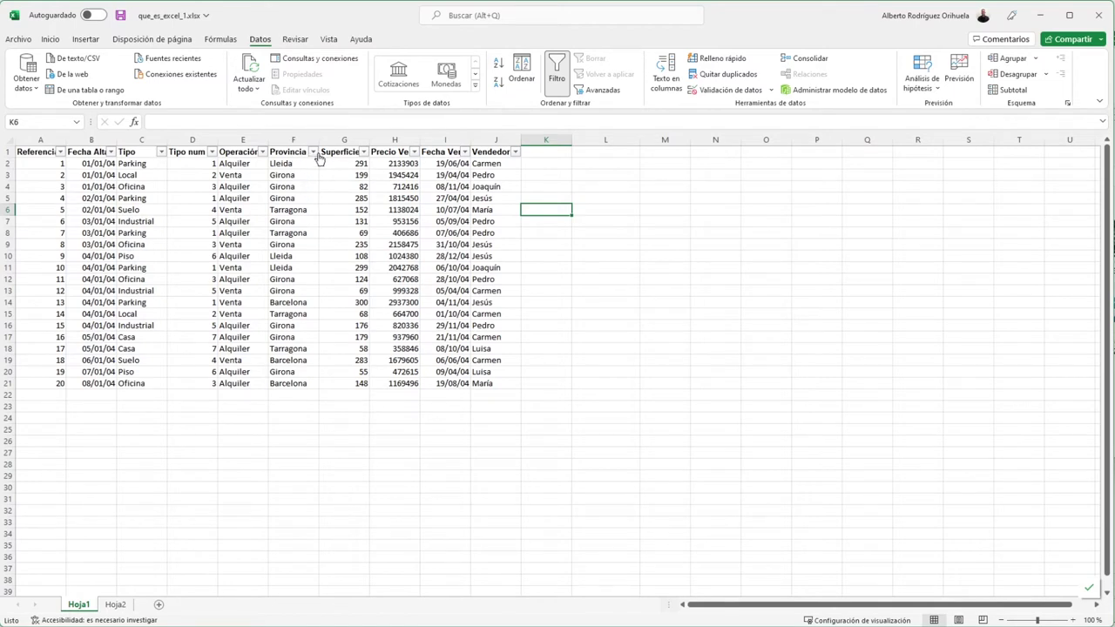
Filter Provincia to Tarragona only, leaving referencias 5, 7, 14 and 17.
{"action": "left_click", "coordinate": [314, 152]}
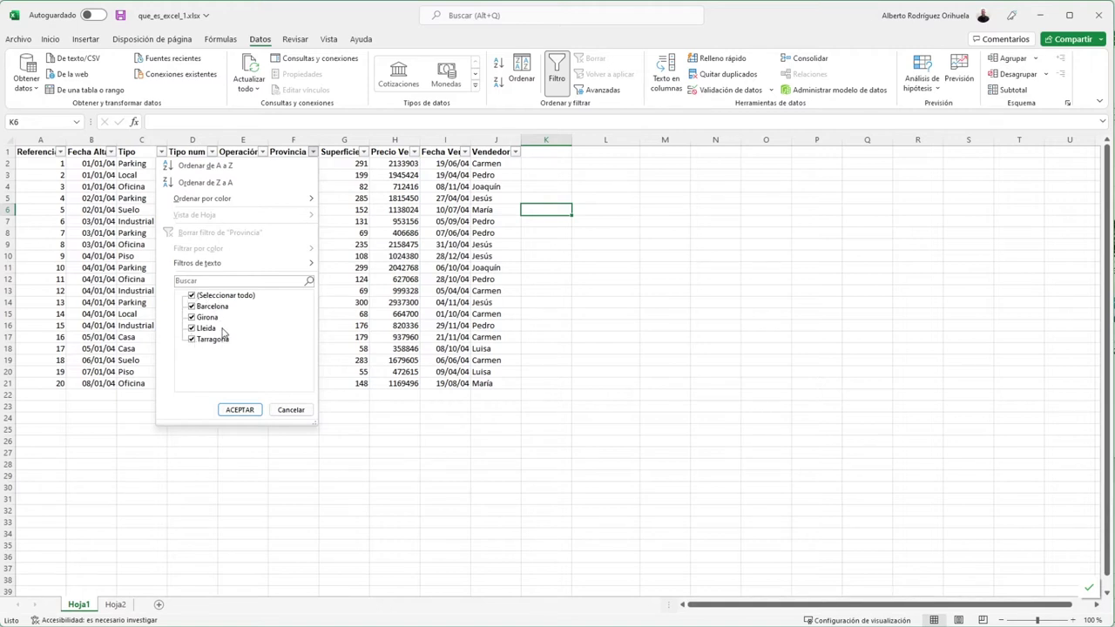
{"action": "left_click", "coordinate": [192, 329]}
{"action": "left_click", "coordinate": [192, 307]}
{"action": "left_click", "coordinate": [239, 410]}
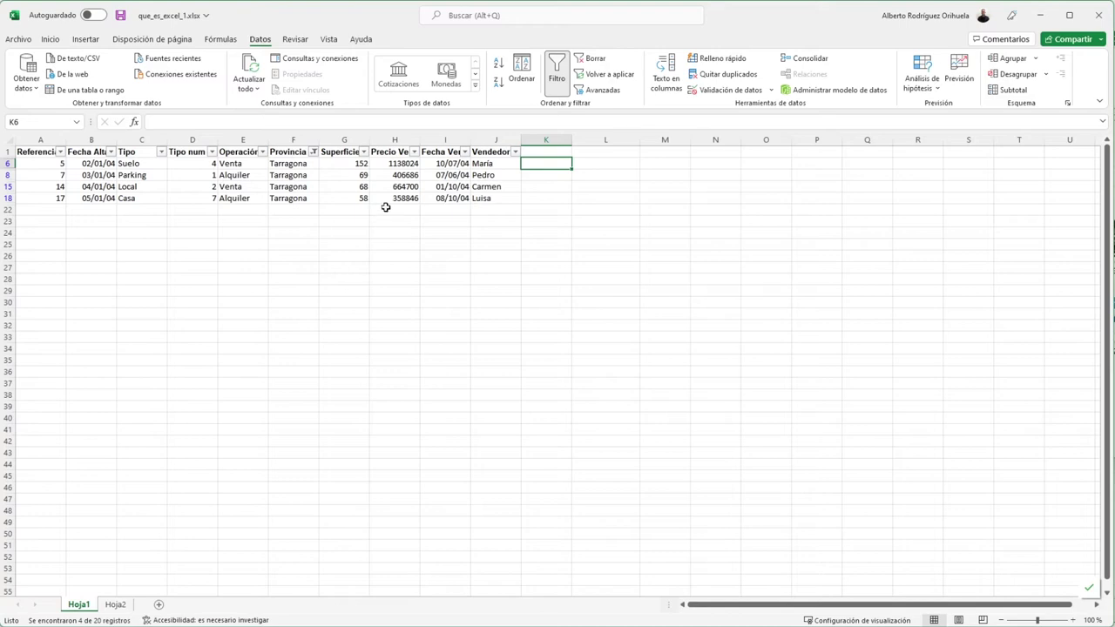
{"action": "left_click", "coordinate": [288, 166]}
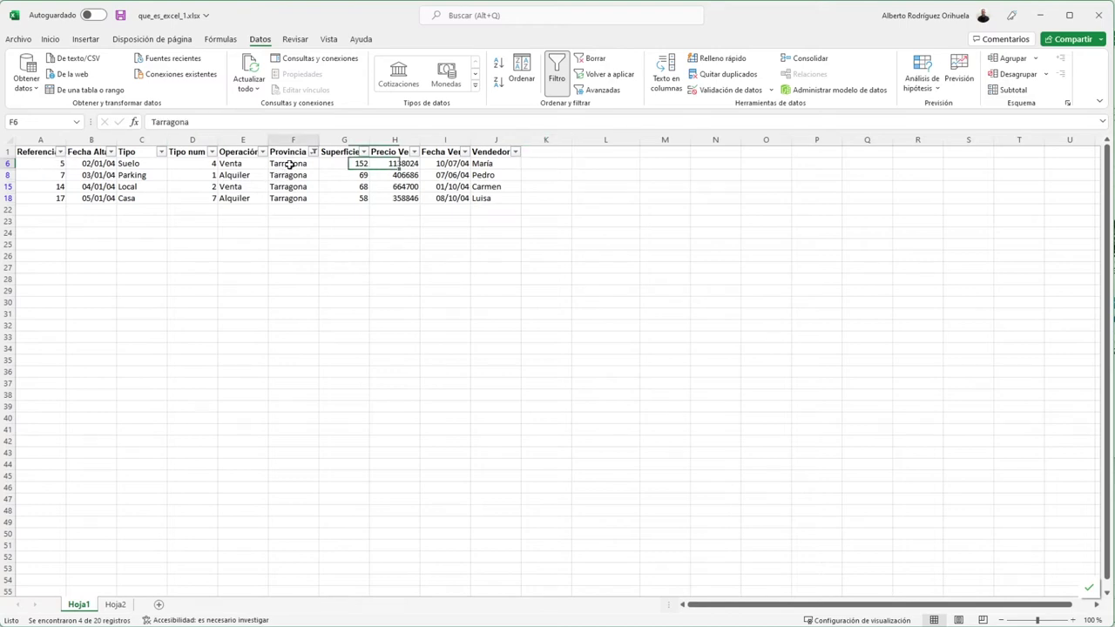
{"action": "left_click", "coordinate": [289, 176]}
{"action": "left_click", "coordinate": [287, 223]}
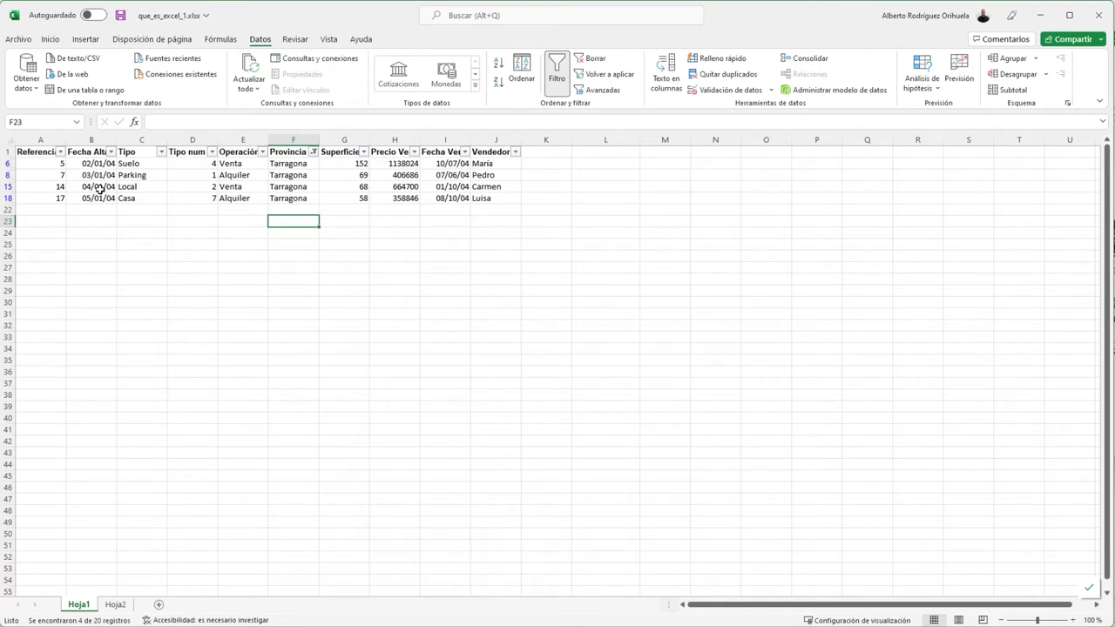
Filter the Tarragona rows' Operación column to Venta only.
{"action": "left_click", "coordinate": [231, 284]}
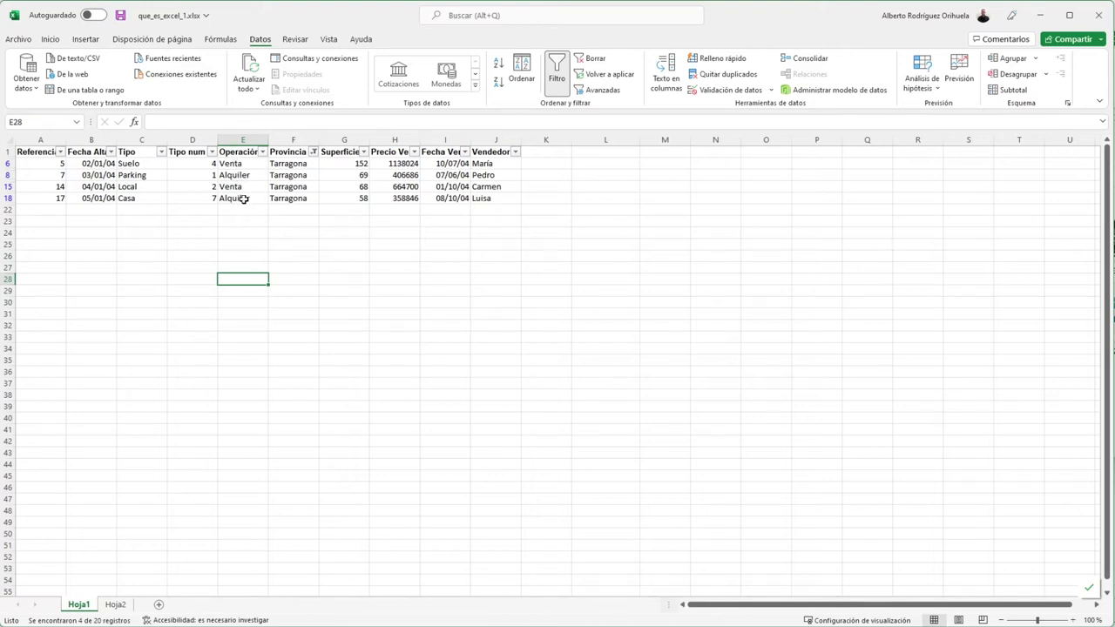
{"action": "left_click", "coordinate": [264, 153]}
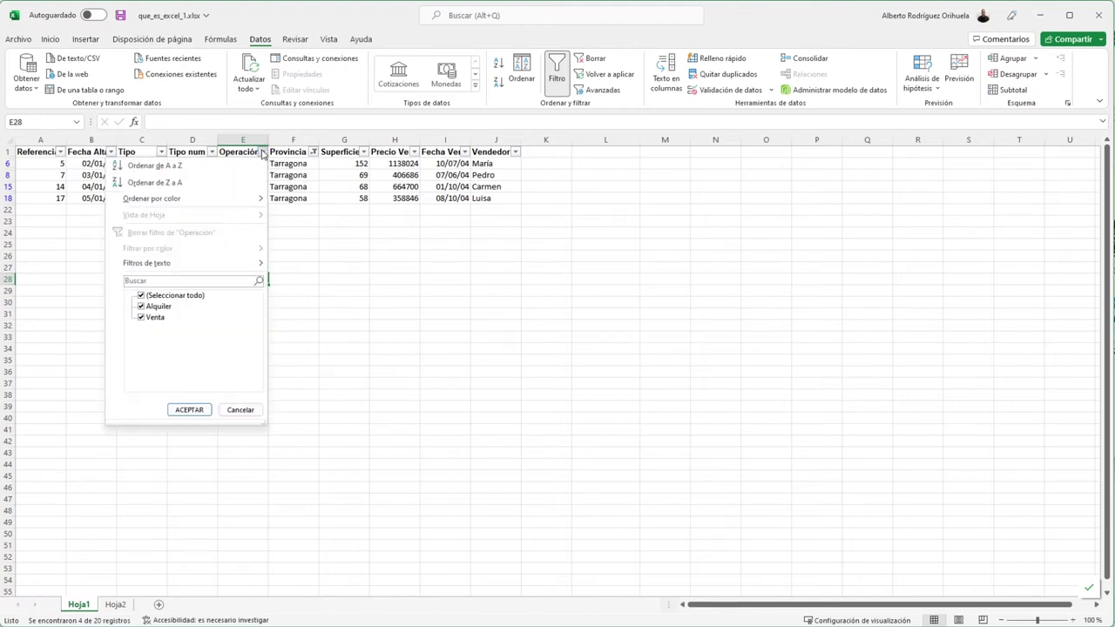
{"action": "left_click", "coordinate": [142, 318]}
{"action": "left_click", "coordinate": [141, 306]}
{"action": "left_click", "coordinate": [142, 318]}
{"action": "left_click", "coordinate": [180, 410]}
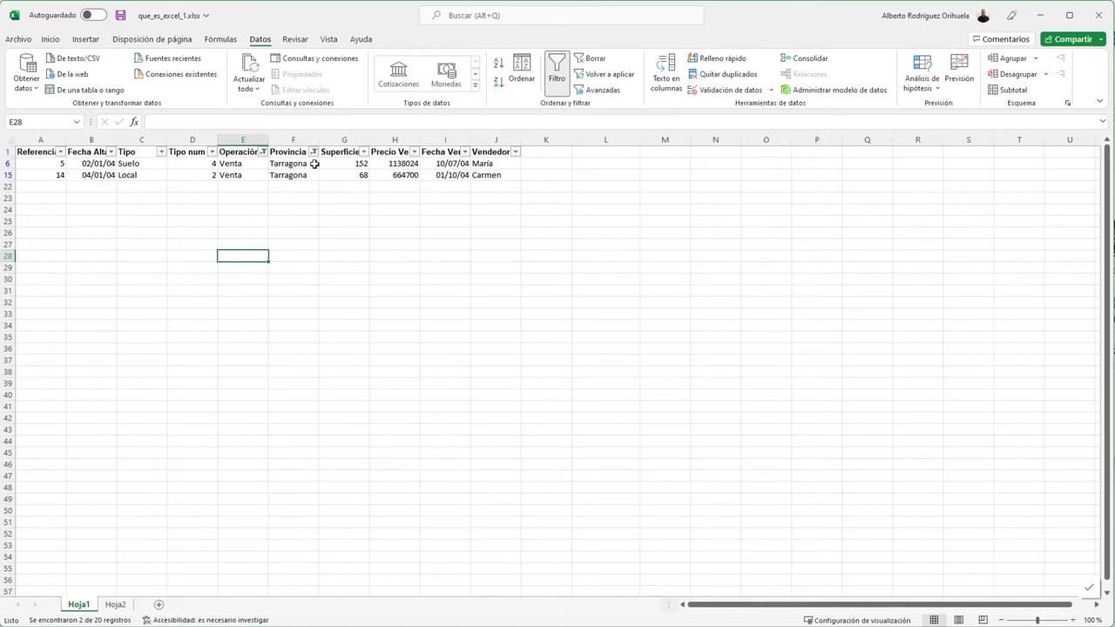
{"action": "left_click", "coordinate": [229, 175]}
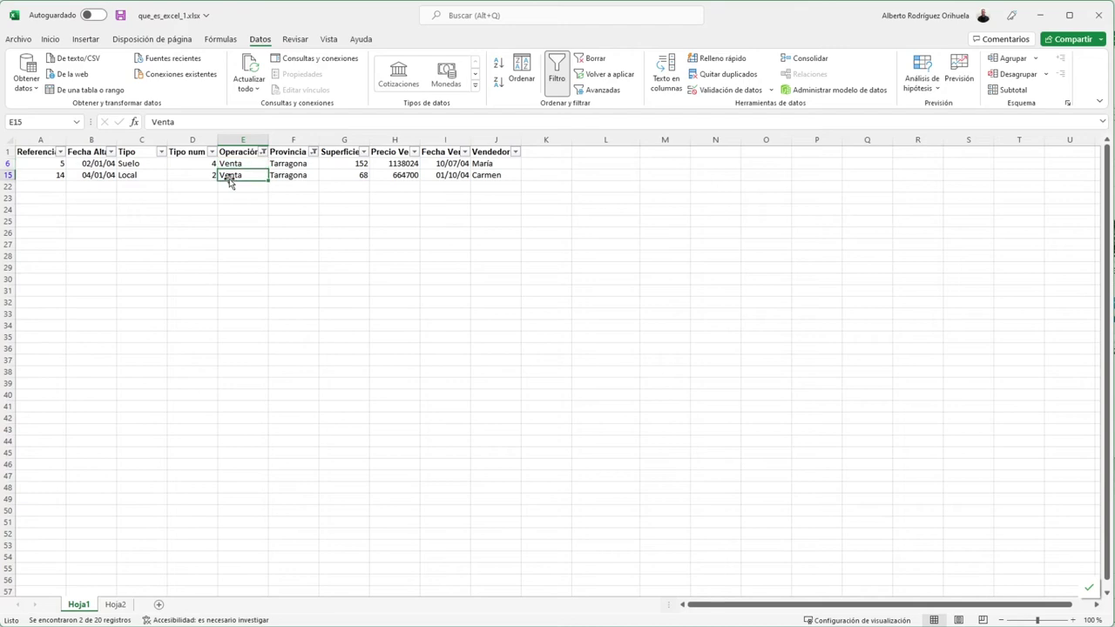
{"action": "left_click", "coordinate": [229, 163]}
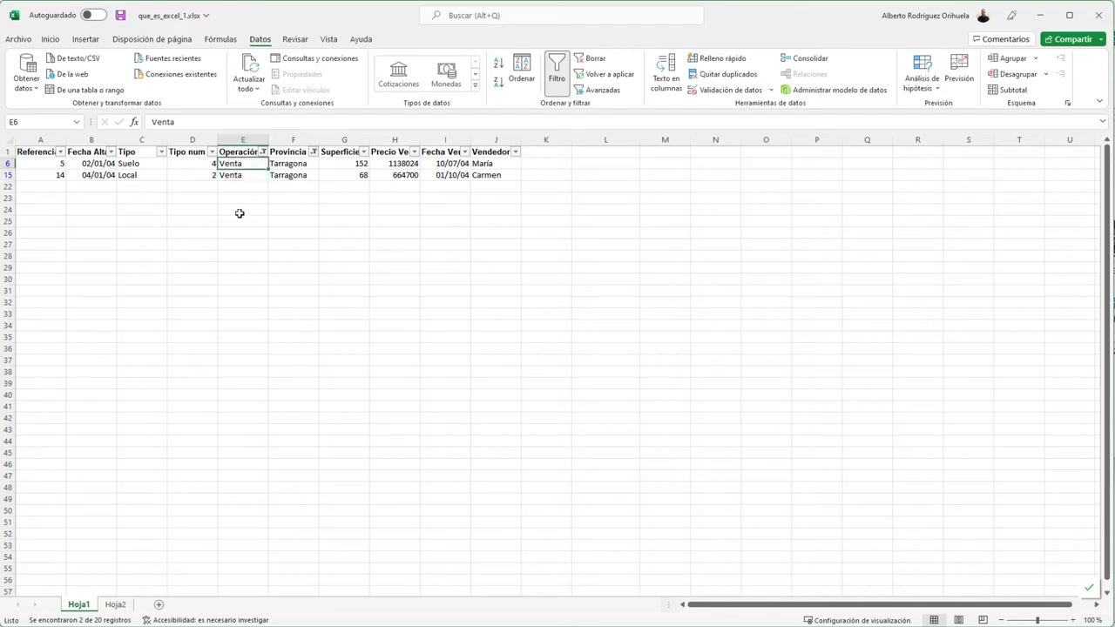
Reset the Operación and Provincia filters to Seleccionar todo so all 20 properties show.
{"action": "left_click", "coordinate": [261, 153]}
{"action": "left_click", "coordinate": [142, 296]}
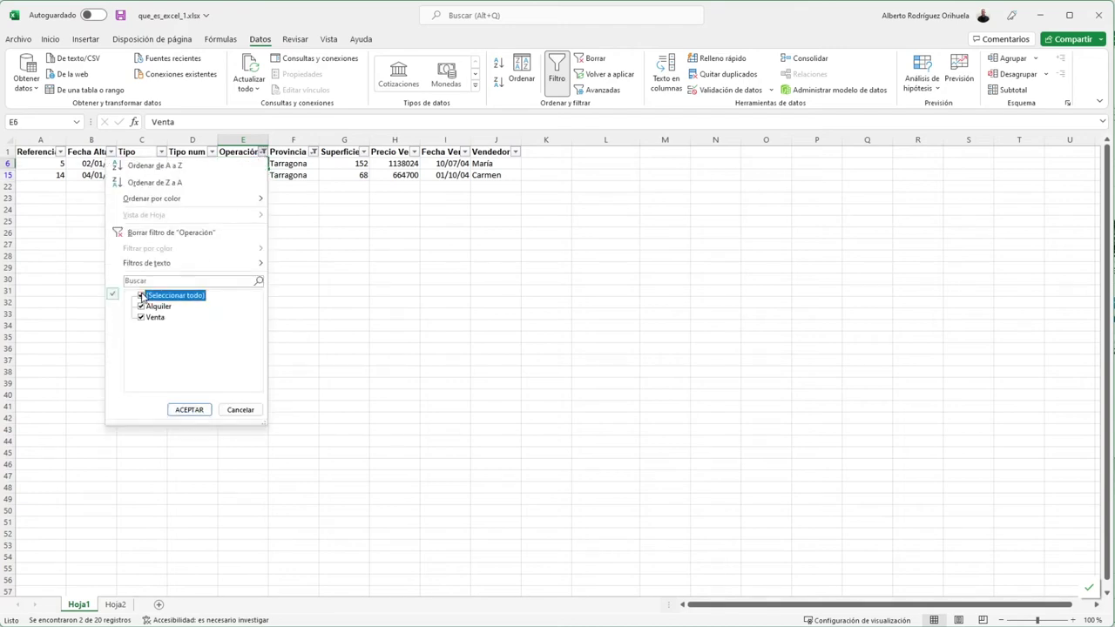
{"action": "left_click", "coordinate": [203, 408]}
{"action": "left_click", "coordinate": [313, 152]}
{"action": "left_click", "coordinate": [192, 296]}
{"action": "left_click", "coordinate": [240, 409]}
{"action": "left_click", "coordinate": [421, 467]}
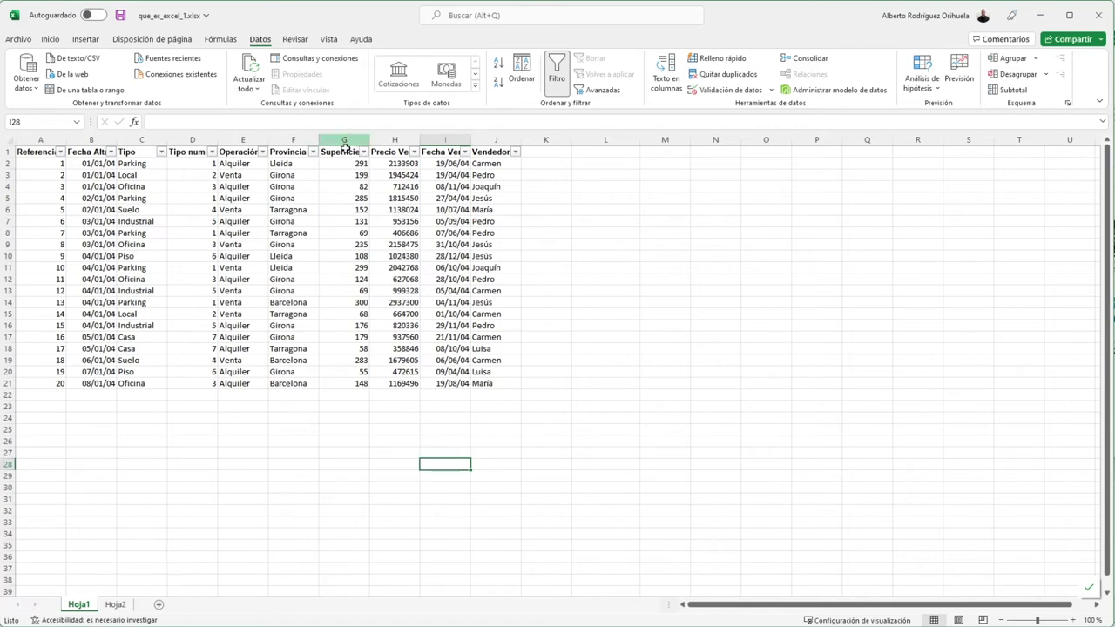
Filter Superficie to only 68 and 69, leaving referencias 7, 12 and 14.
{"action": "left_click_drag", "start_coordinate": [350, 166], "coordinate": [342, 386]}
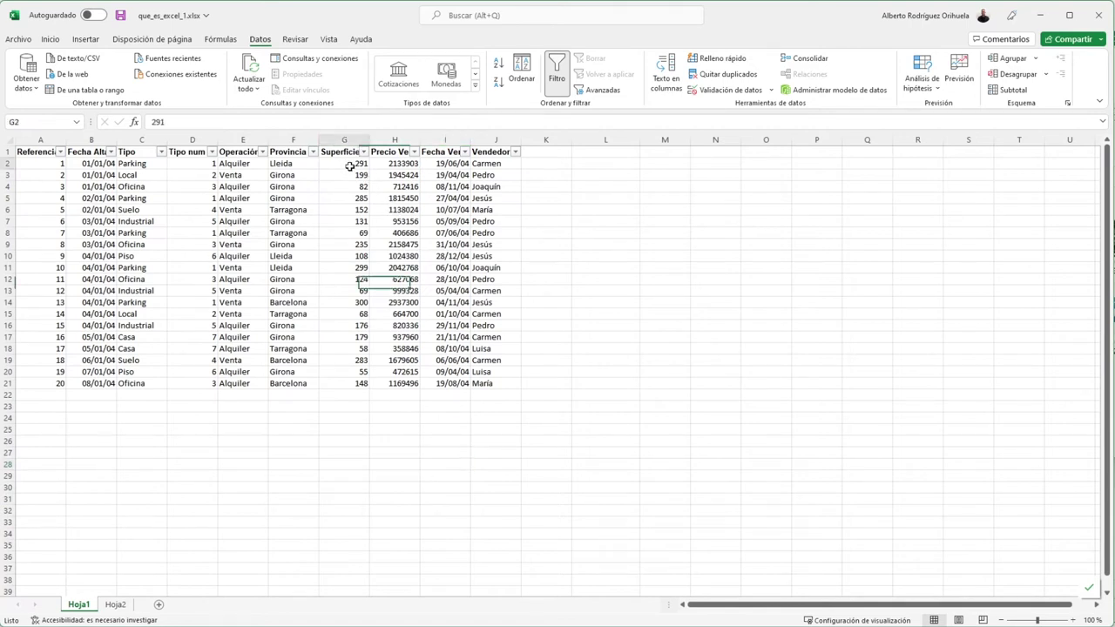
{"action": "left_click", "coordinate": [392, 417]}
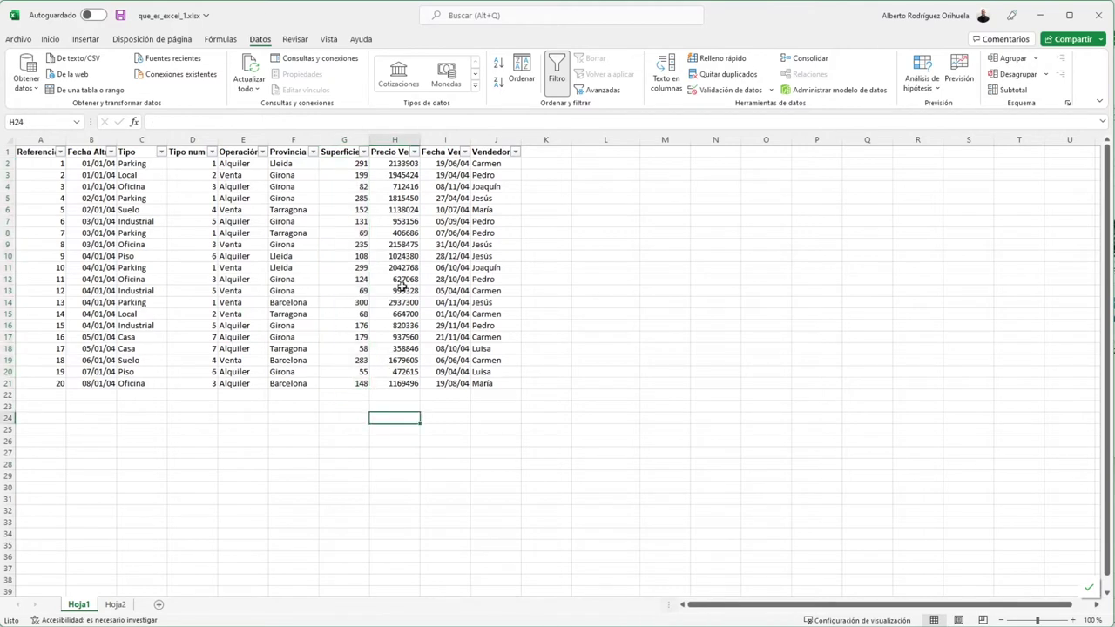
{"action": "left_click", "coordinate": [364, 153]}
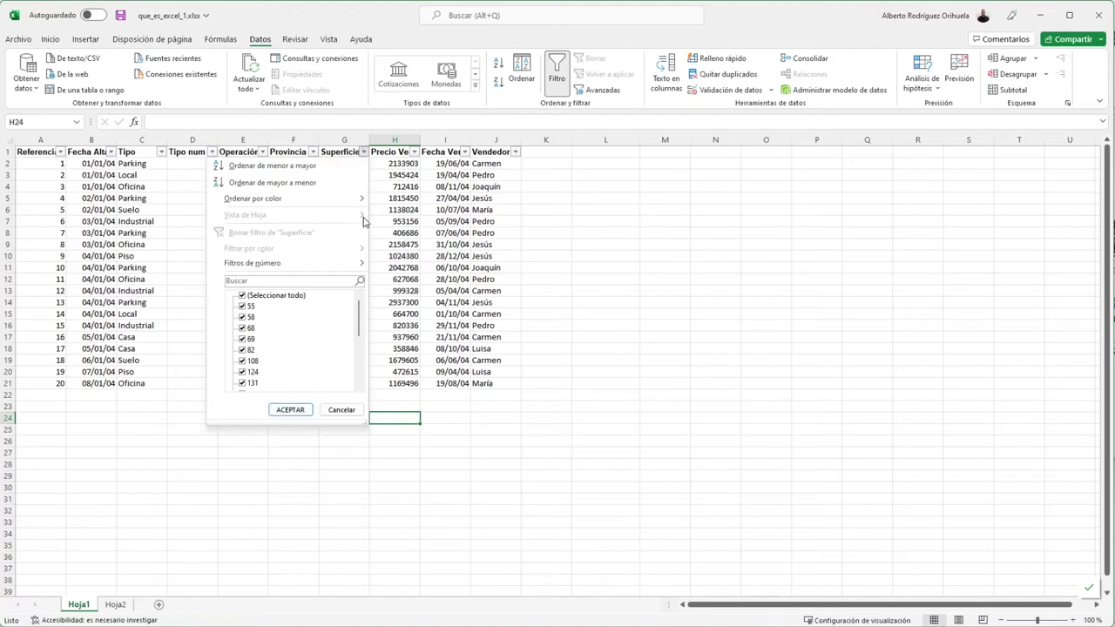
{"action": "mouse_move", "coordinate": [359, 324]}
{"action": "left_mouse_down"}
{"action": "mouse_move", "coordinate": [356, 376]}
{"action": "mouse_move", "coordinate": [358, 303]}
{"action": "left_mouse_up"}
{"action": "left_click", "coordinate": [243, 306]}
{"action": "left_click", "coordinate": [243, 296]}
{"action": "left_click", "coordinate": [243, 297]}
{"action": "left_click", "coordinate": [242, 339]}
{"action": "left_click", "coordinate": [243, 328]}
{"action": "left_click", "coordinate": [297, 412]}
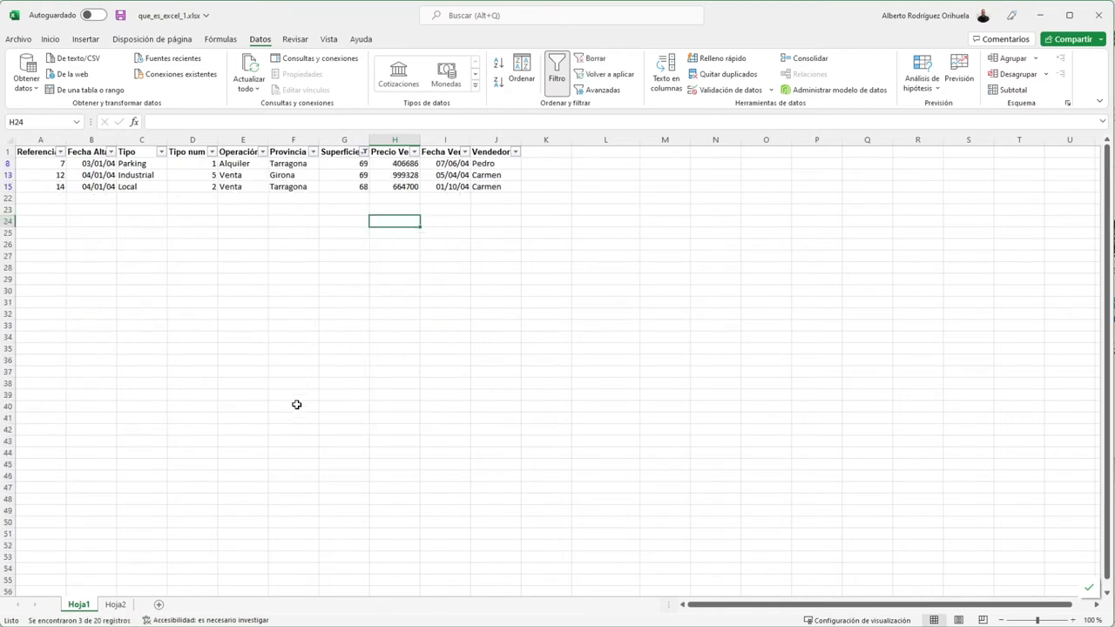
Reopen the Superficie filter with Seleccionar todo checked and bring up Filtros de número.
{"action": "left_click", "coordinate": [362, 152]}
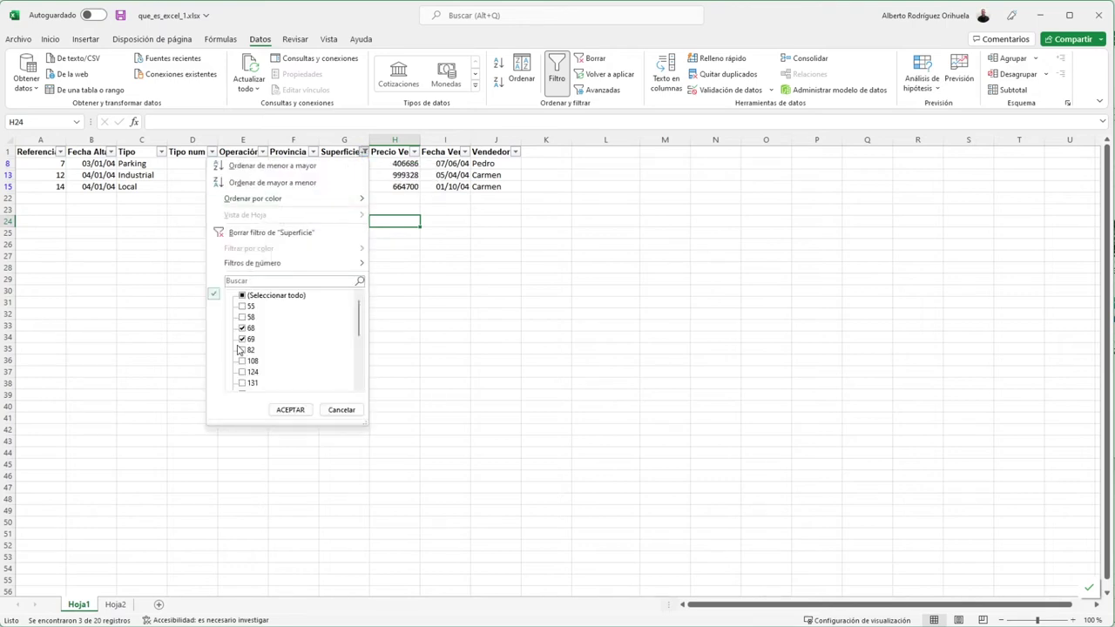
{"action": "left_click", "coordinate": [248, 297]}
{"action": "left_click", "coordinate": [244, 297]}
{"action": "left_click", "coordinate": [242, 297]}
{"action": "mouse_move", "coordinate": [289, 264]}
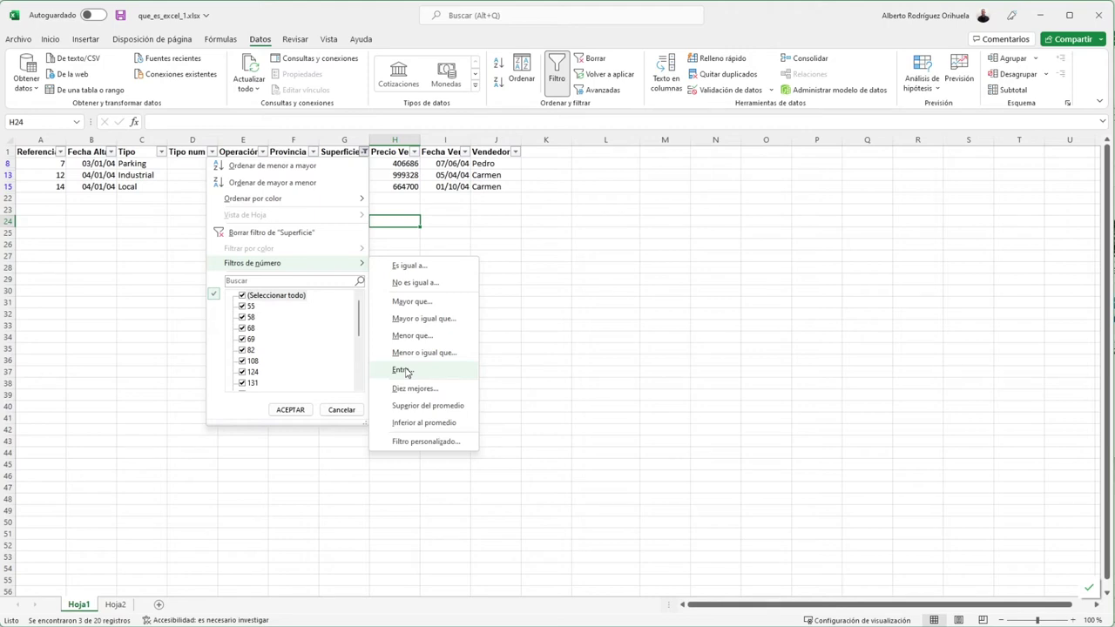
Apply a Superficie Entre filter from 200 to 500, leaving referencias 1, 4, 8, 10, 13, 18.
{"action": "left_click", "coordinate": [403, 370]}
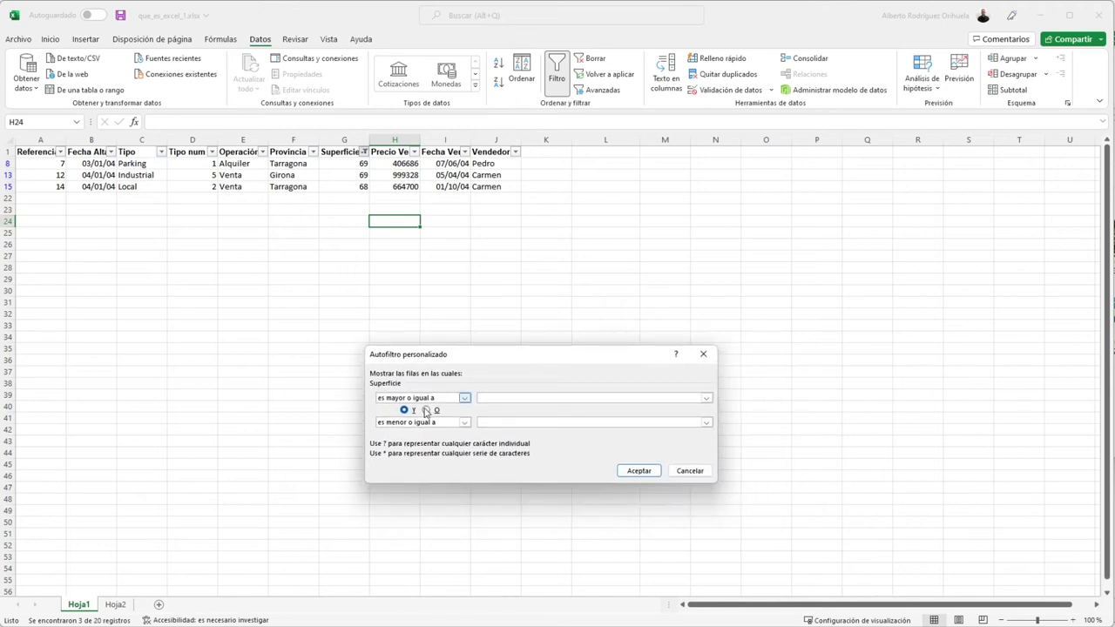
{"action": "left_click", "coordinate": [501, 396]}
{"action": "left_click", "coordinate": [496, 421]}
{"action": "left_click", "coordinate": [638, 472]}
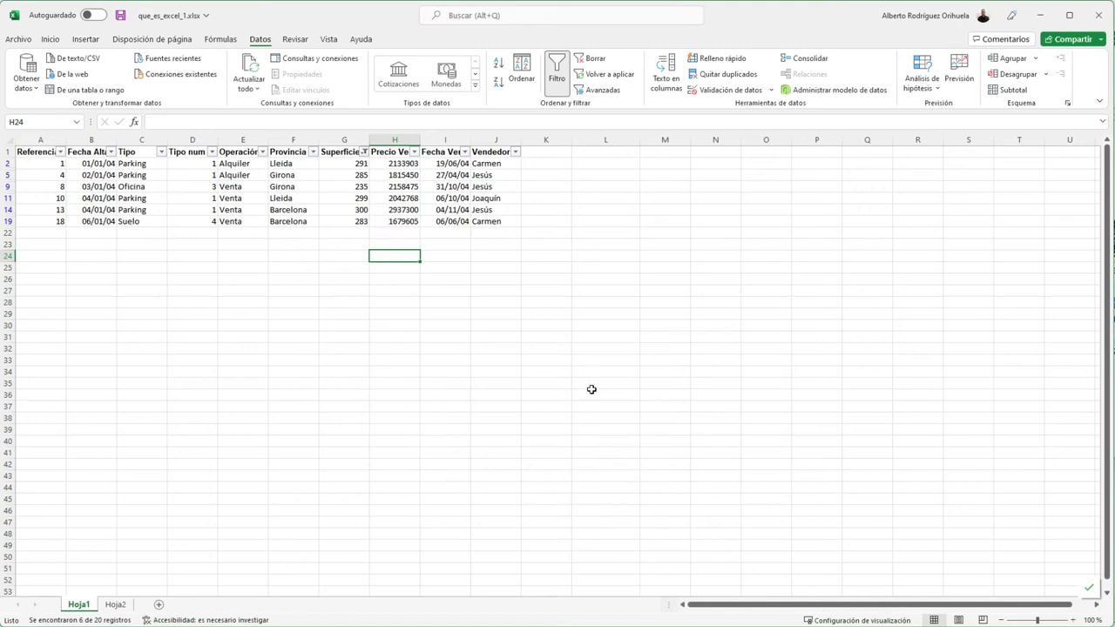
Select the filtered Superficie values and review the Superficie filter options without changes.
{"action": "left_click", "coordinate": [349, 166]}
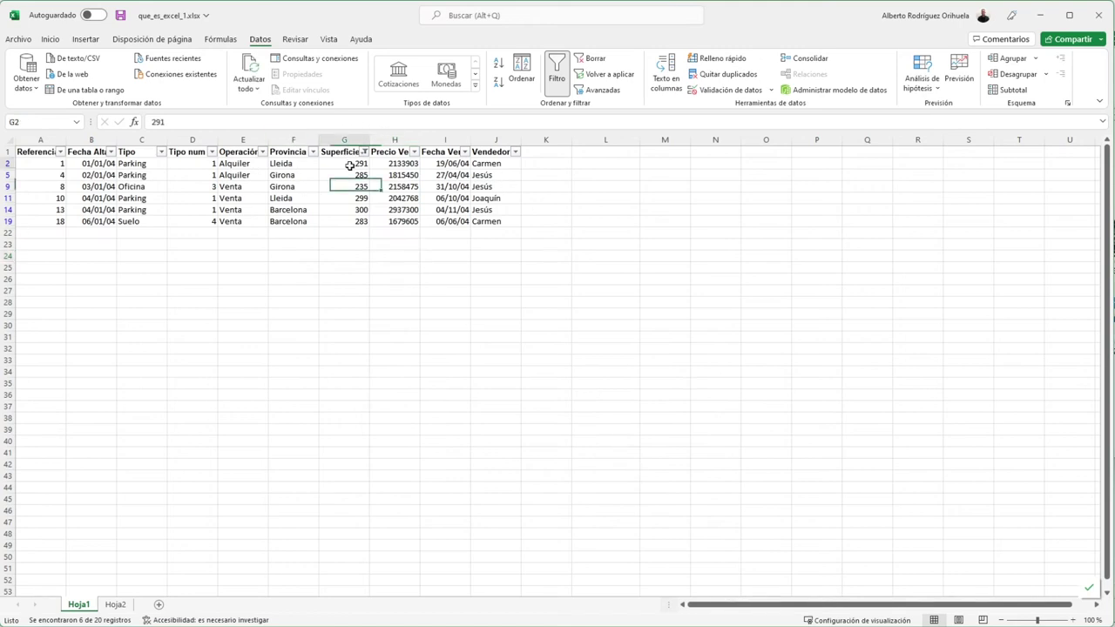
{"action": "left_click_drag", "start_coordinate": [349, 166], "coordinate": [344, 222]}
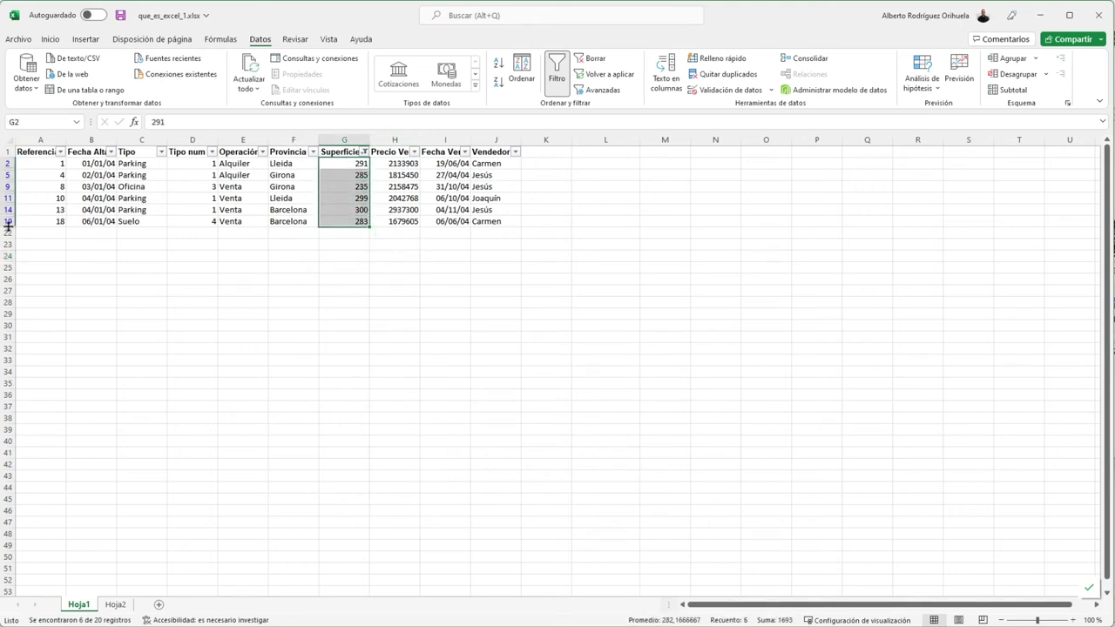
{"action": "left_click", "coordinate": [341, 164]}
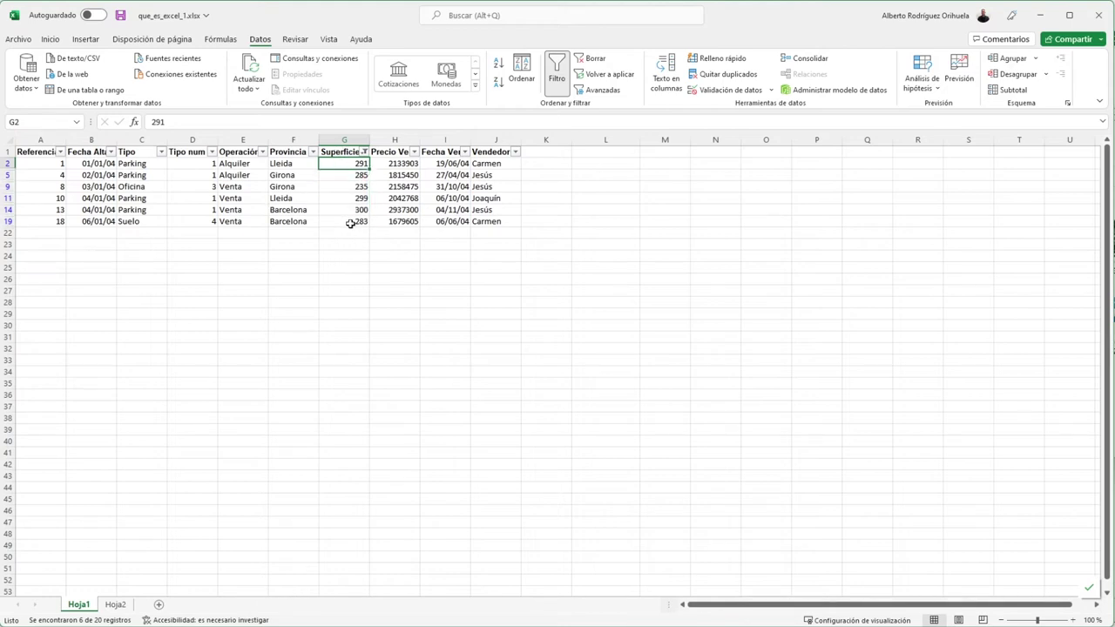
{"action": "left_click_drag", "start_coordinate": [350, 224], "coordinate": [341, 164]}
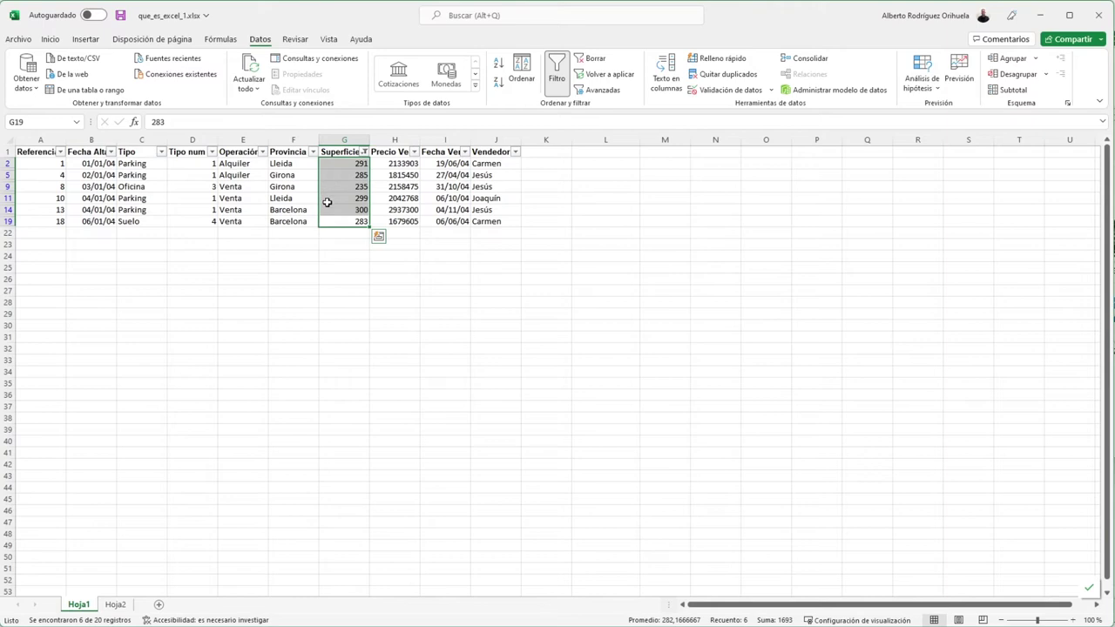
{"action": "left_click", "coordinate": [365, 152]}
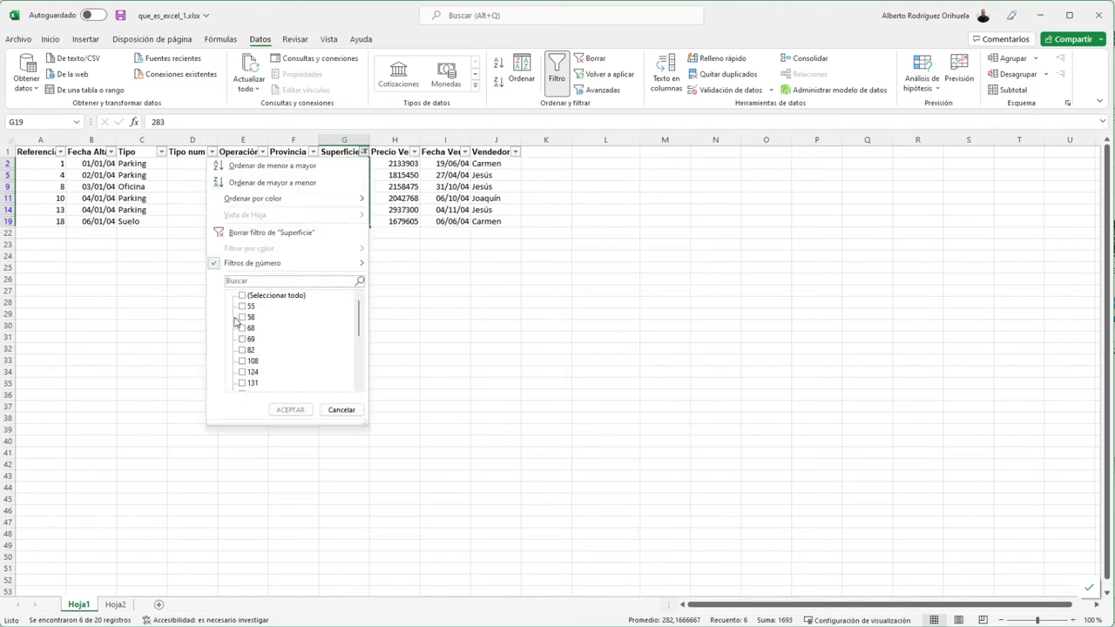
{"action": "left_click", "coordinate": [340, 409]}
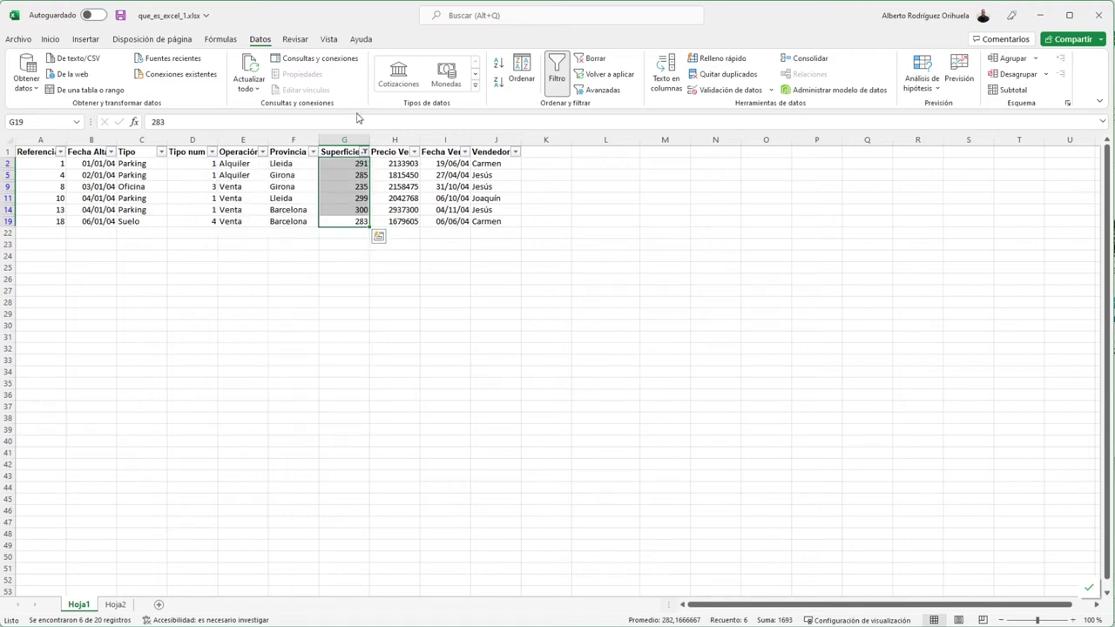
Clear the Superficie filter with Borrar filtro so all 20 property records reappear.
{"action": "left_click", "coordinate": [325, 293]}
{"action": "left_click", "coordinate": [191, 157]}
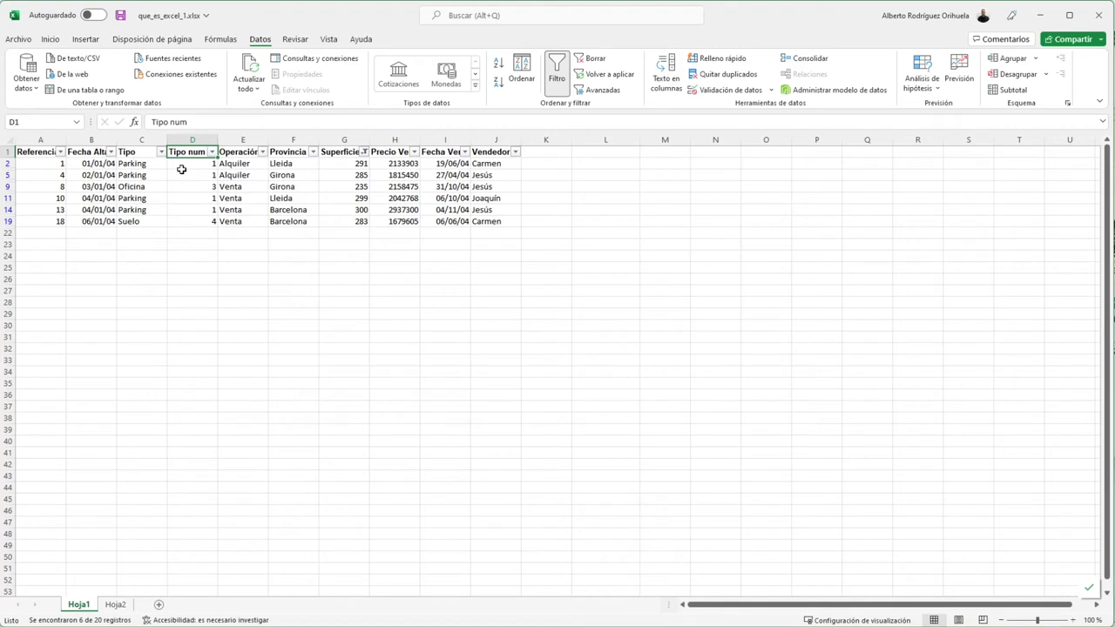
{"action": "left_click", "coordinate": [364, 153]}
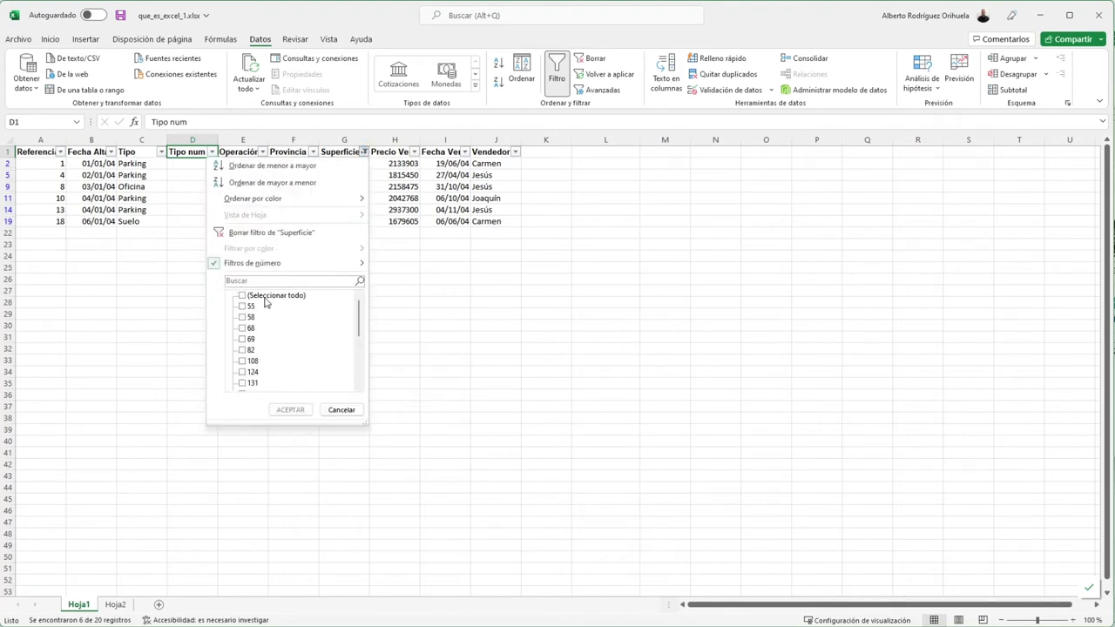
{"action": "left_click", "coordinate": [291, 410]}
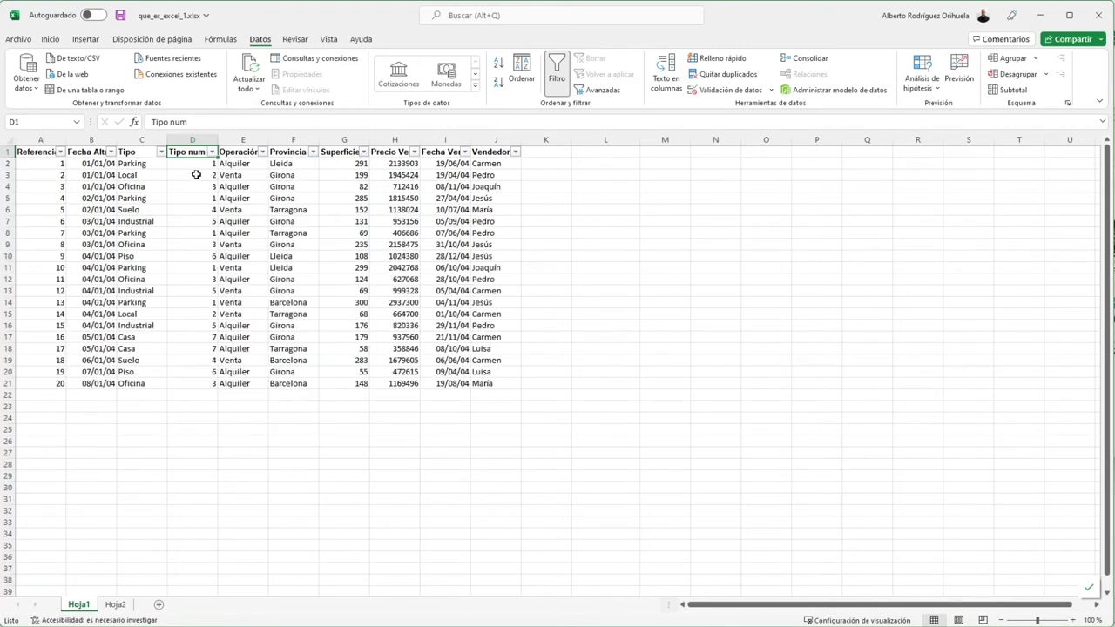
{"action": "left_click", "coordinate": [126, 164]}
{"action": "left_click", "coordinate": [203, 347]}
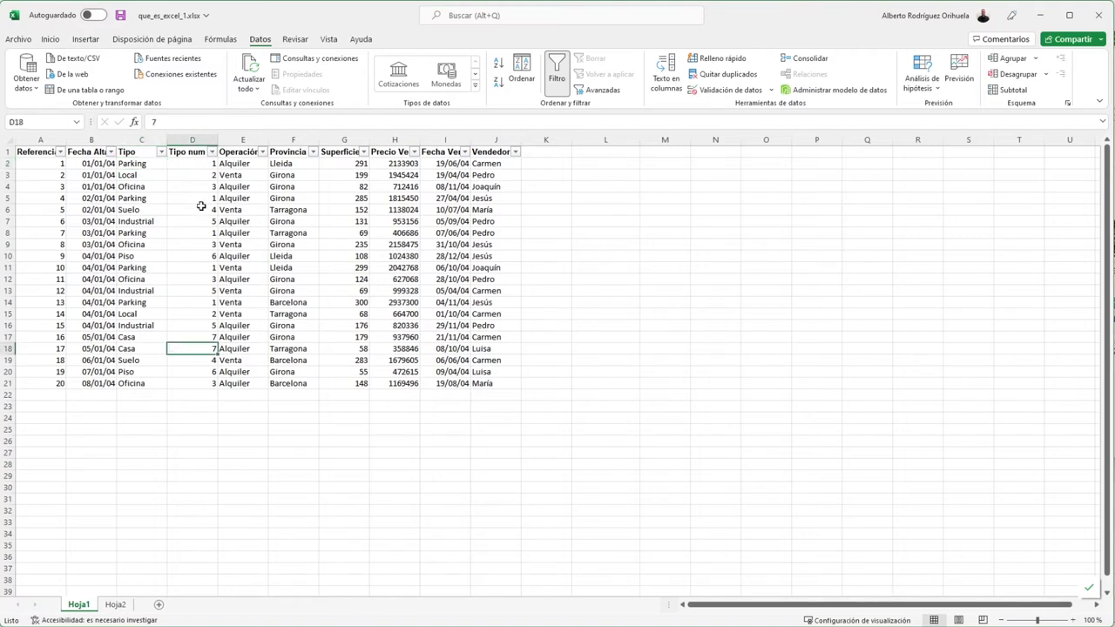
Filter Tipo num to only 1 and 7, leaving seven Parking and Casa records.
{"action": "left_click", "coordinate": [213, 152]}
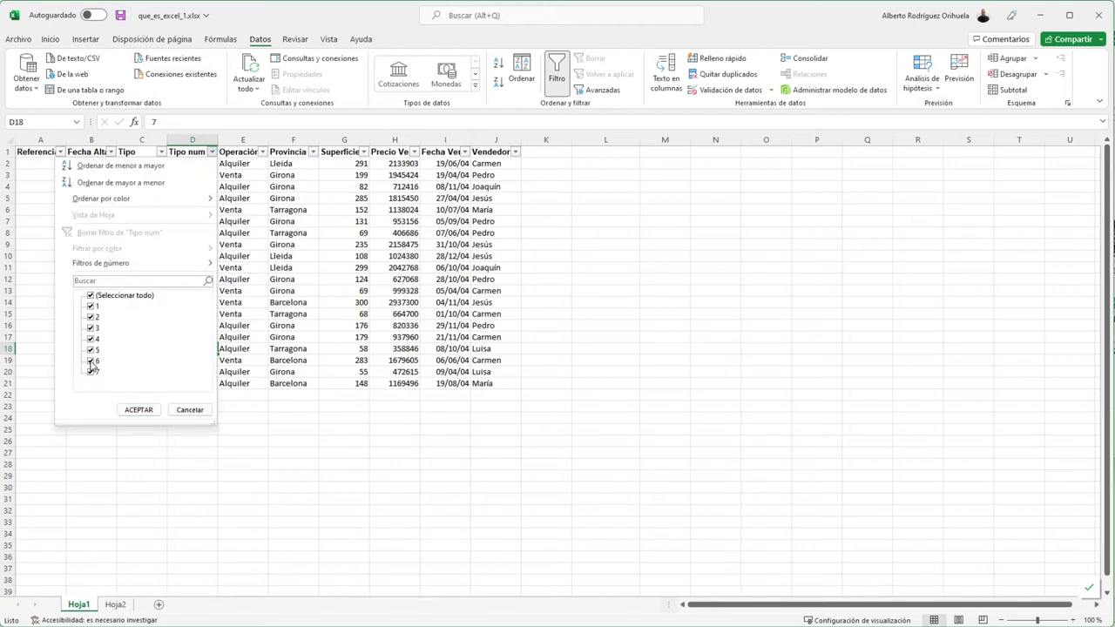
{"action": "left_click", "coordinate": [91, 360]}
{"action": "left_click", "coordinate": [91, 338]}
{"action": "left_click", "coordinate": [91, 328]}
{"action": "left_click", "coordinate": [90, 350]}
{"action": "left_click", "coordinate": [137, 411]}
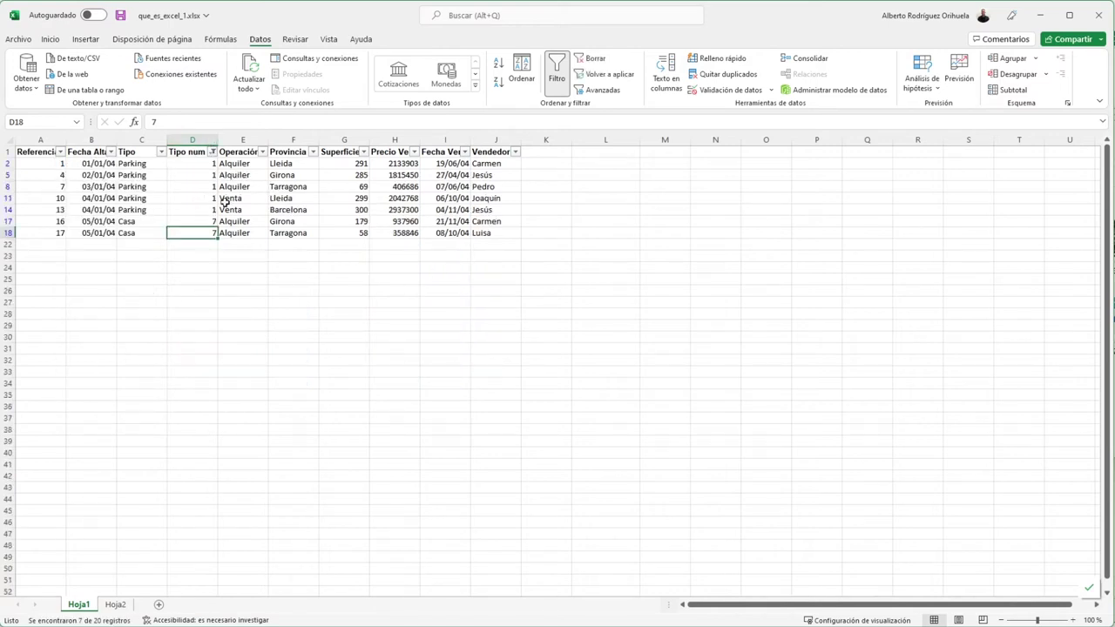
{"action": "left_click", "coordinate": [386, 154]}
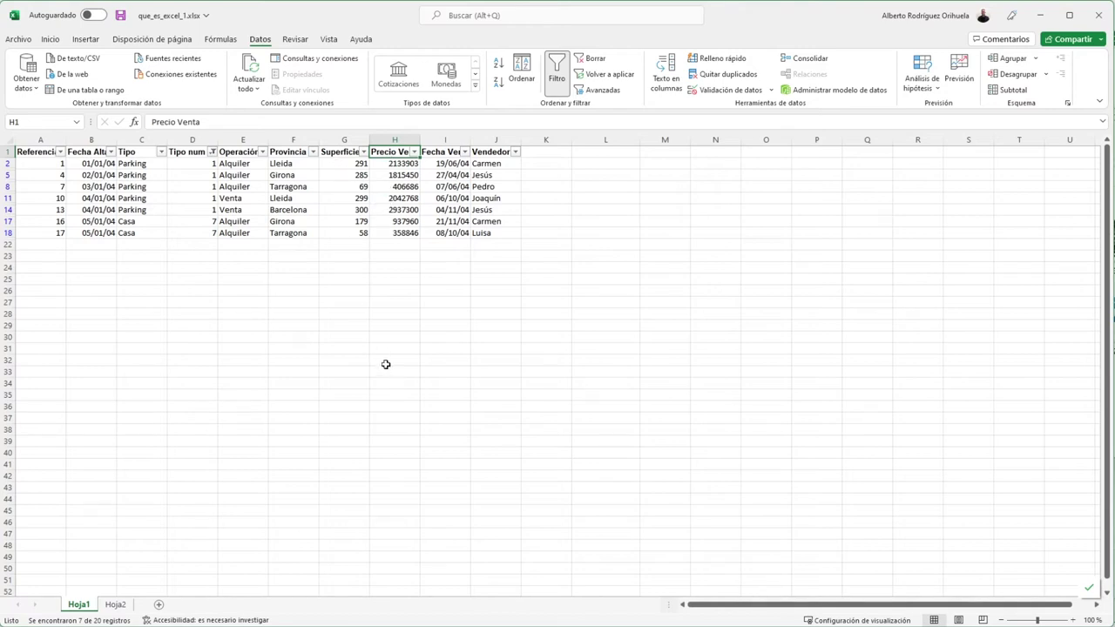
Switch off Filtro on the Datos tab, removing every header drop-down.
{"action": "left_click", "coordinate": [550, 86]}
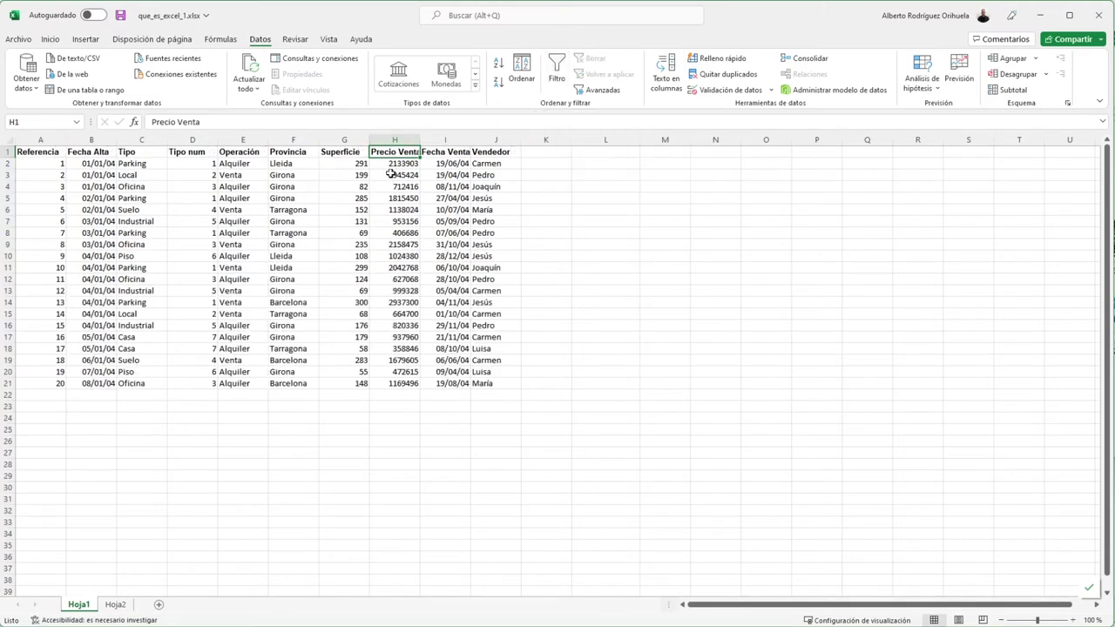
{"action": "left_click", "coordinate": [593, 246]}
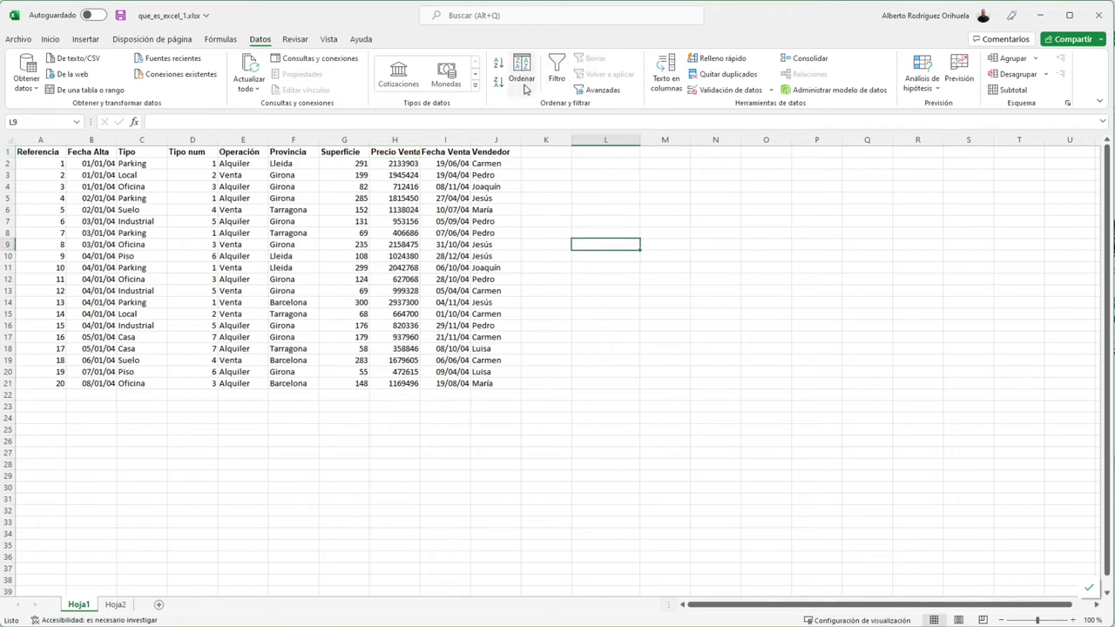
{"action": "left_click", "coordinate": [564, 408]}
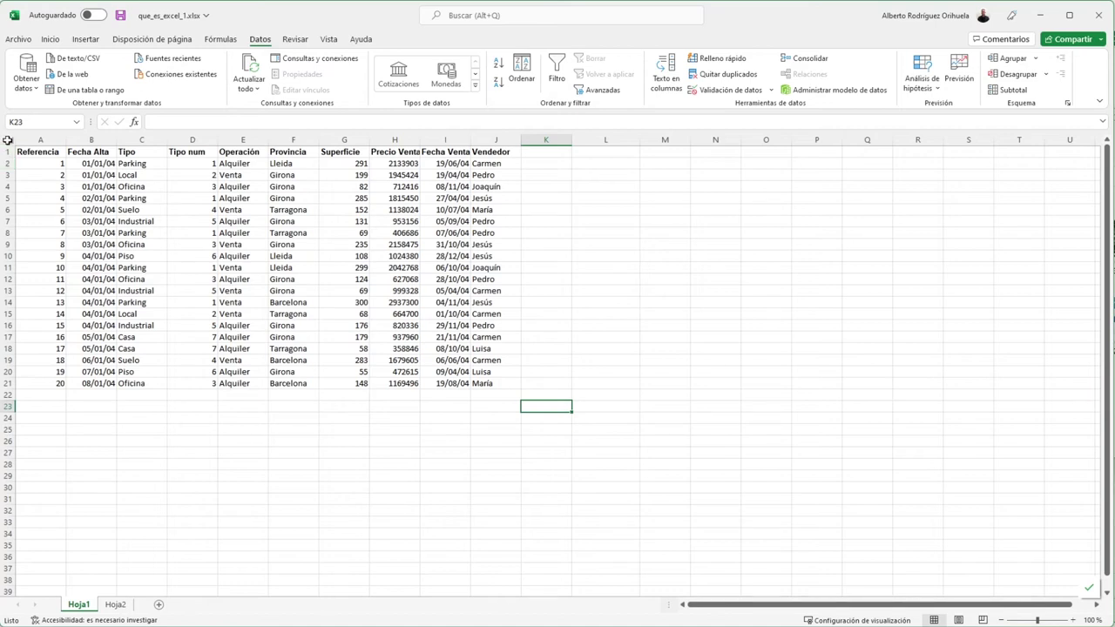
Select A1:J21 and set up Ordenar with 'Mis datos tienen encabezados' left checked.
{"action": "left_click", "coordinate": [38, 155]}
{"action": "left_click_drag", "start_coordinate": [88, 180], "coordinate": [488, 386]}
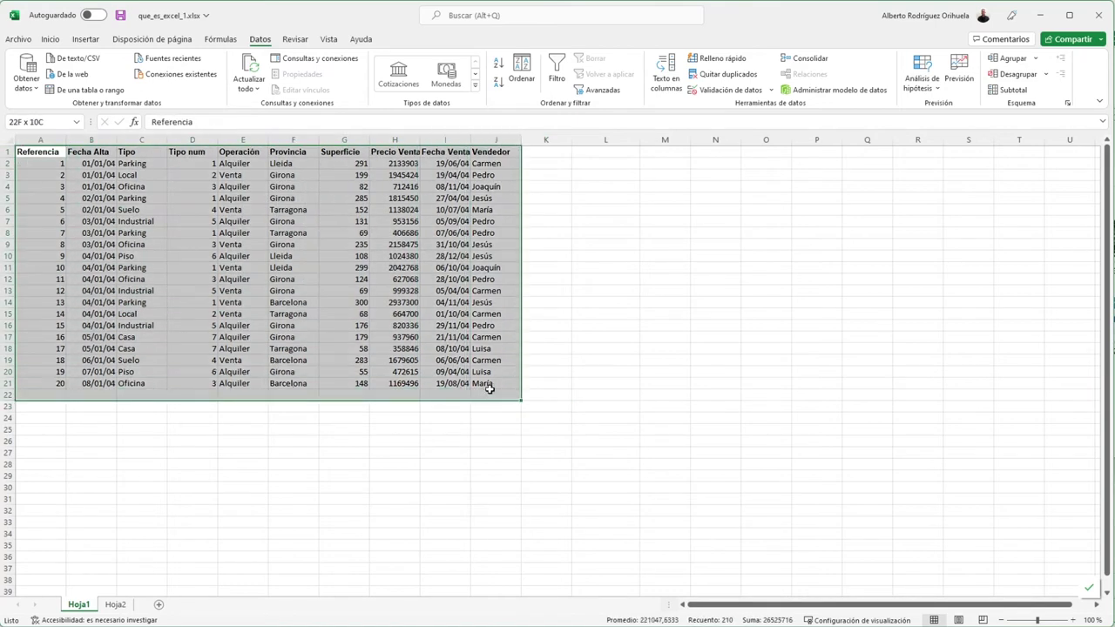
{"action": "left_click", "coordinate": [521, 68]}
{"action": "mouse_move", "coordinate": [440, 248]}
{"action": "left_mouse_down"}
{"action": "mouse_move", "coordinate": [700, 211]}
{"action": "mouse_move", "coordinate": [727, 223]}
{"action": "left_mouse_up"}
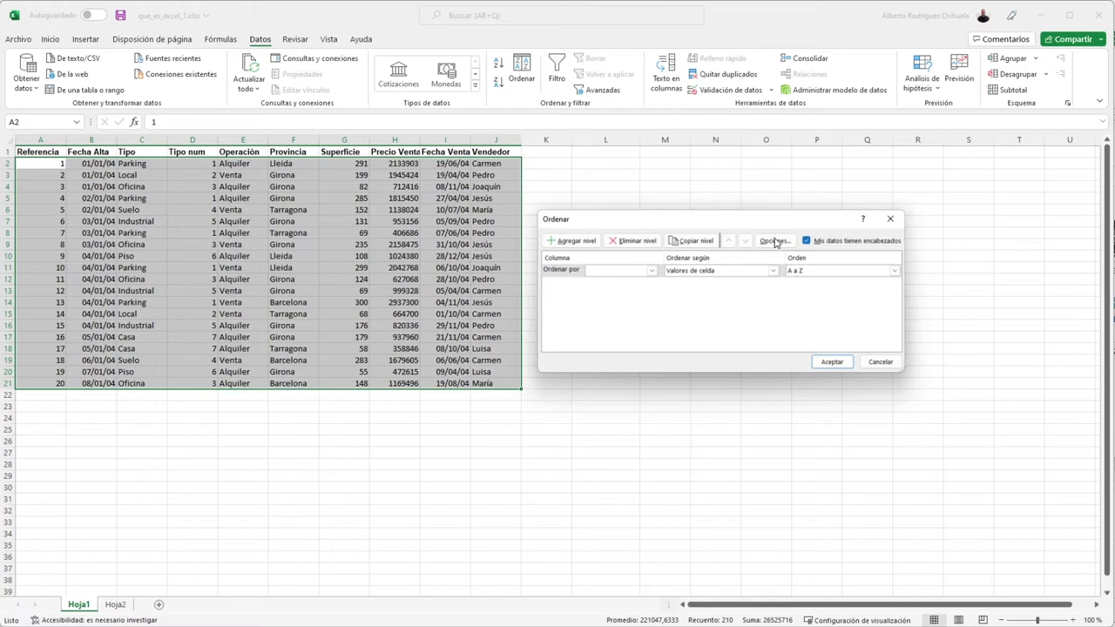
{"action": "left_click", "coordinate": [805, 243]}
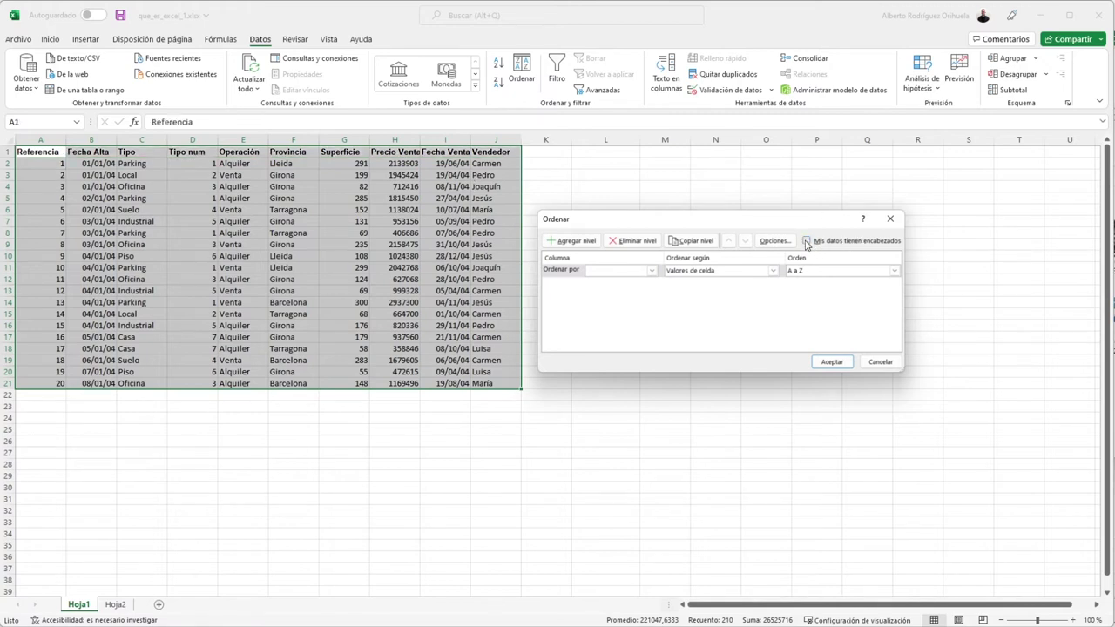
{"action": "left_click", "coordinate": [806, 243]}
{"action": "left_click", "coordinate": [806, 243]}
{"action": "left_click", "coordinate": [806, 243]}
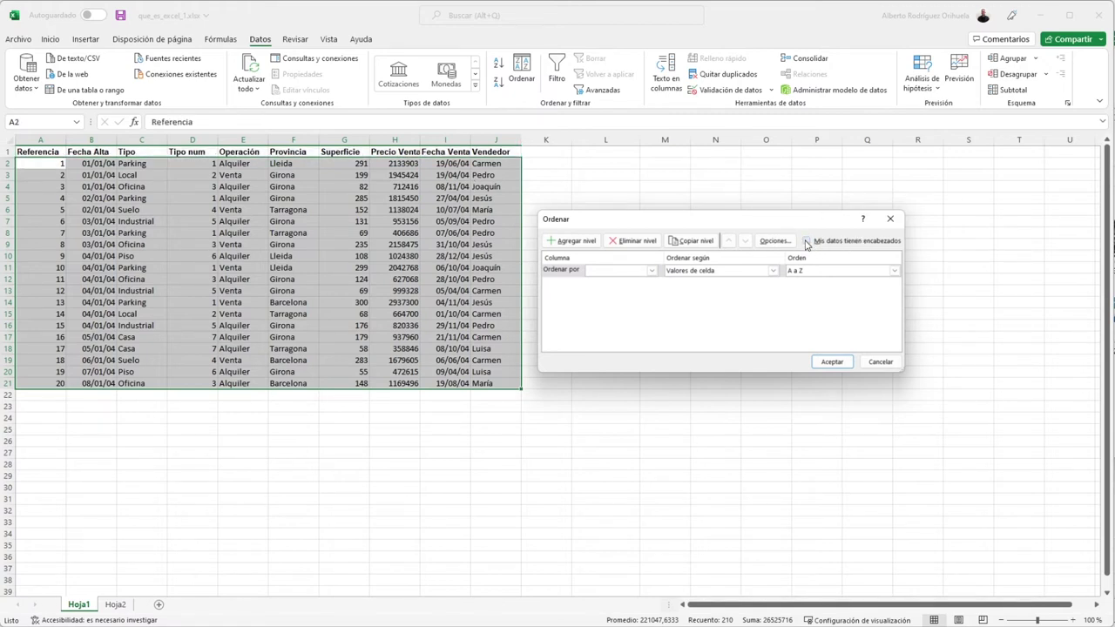
{"action": "left_click", "coordinate": [806, 243]}
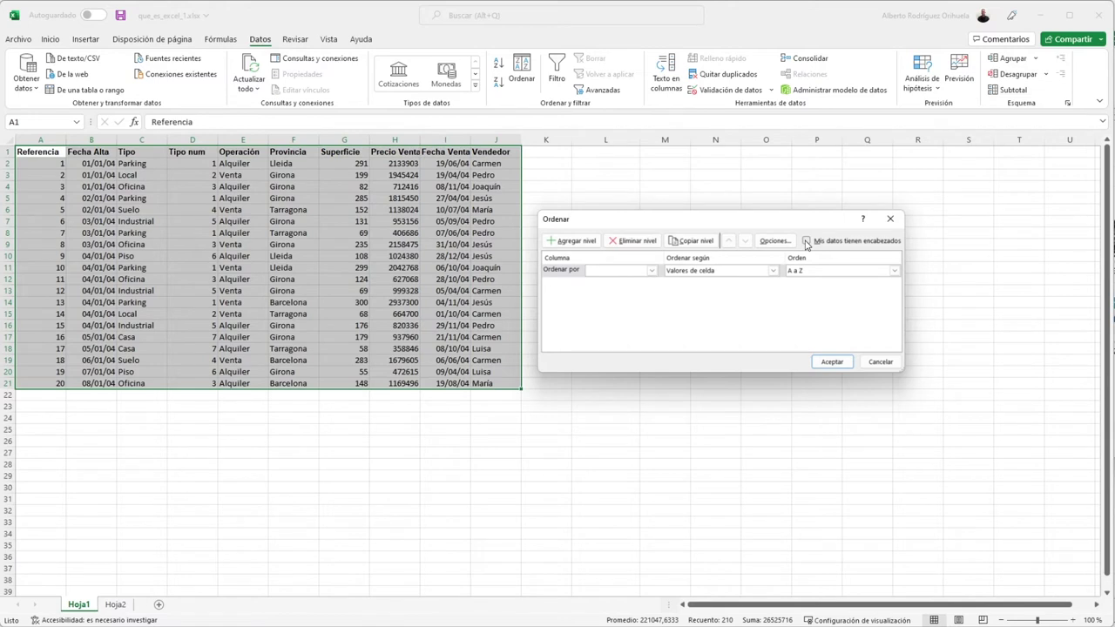
{"action": "left_click", "coordinate": [806, 243]}
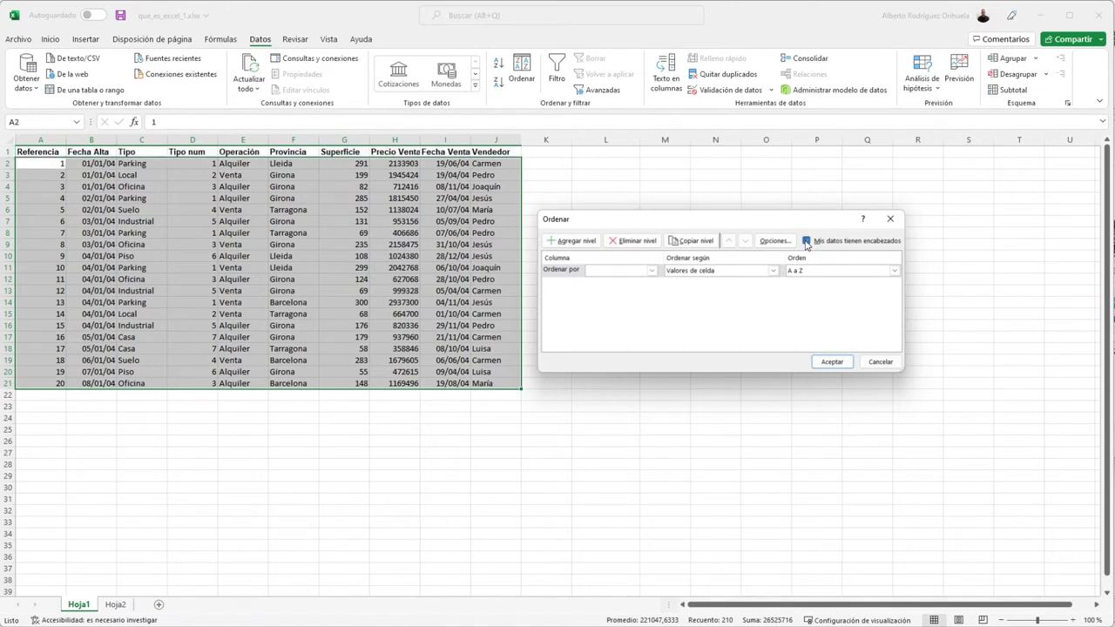
{"action": "left_click", "coordinate": [805, 243]}
{"action": "left_click", "coordinate": [806, 243]}
Sort the table by Provincia from A to Z, then bring Ordenar back up.
{"action": "left_click", "coordinate": [652, 271]}
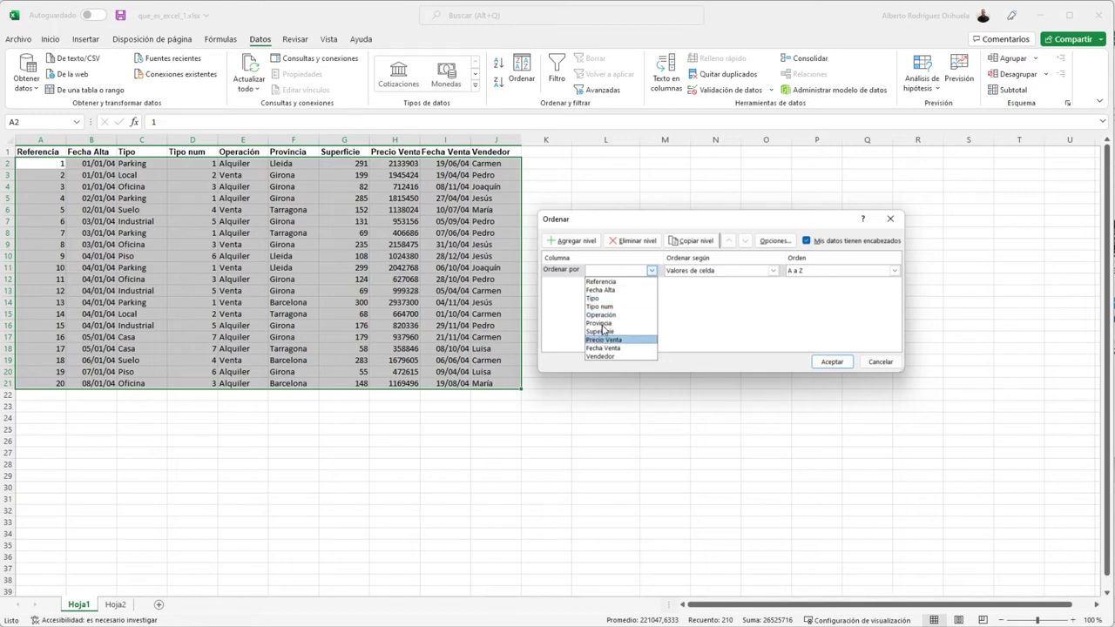
{"action": "left_click", "coordinate": [603, 323]}
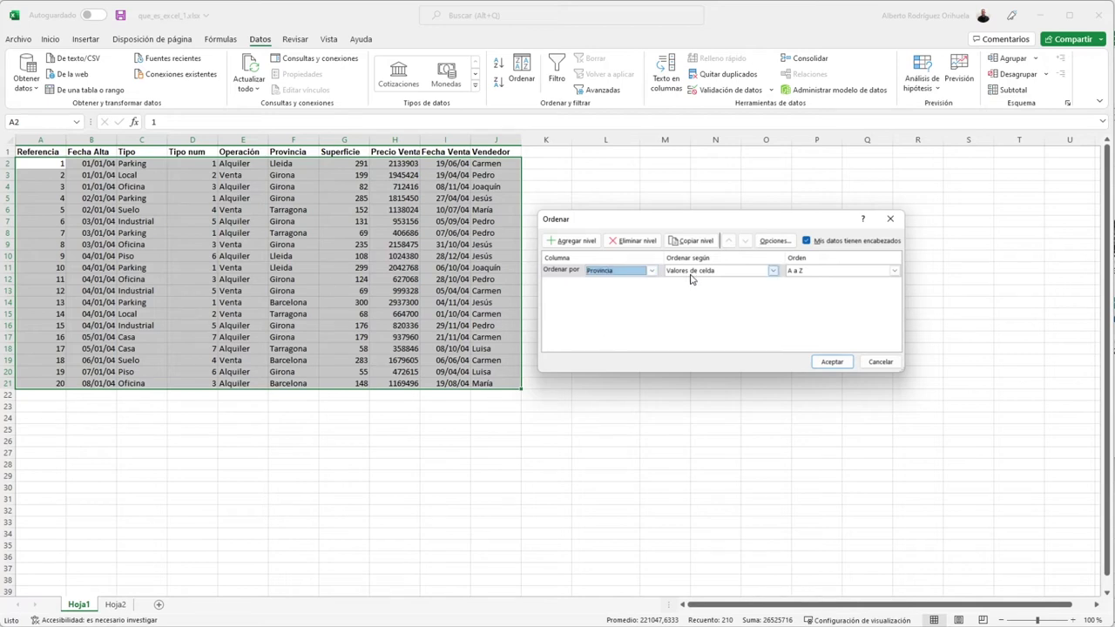
{"action": "left_click", "coordinate": [832, 361]}
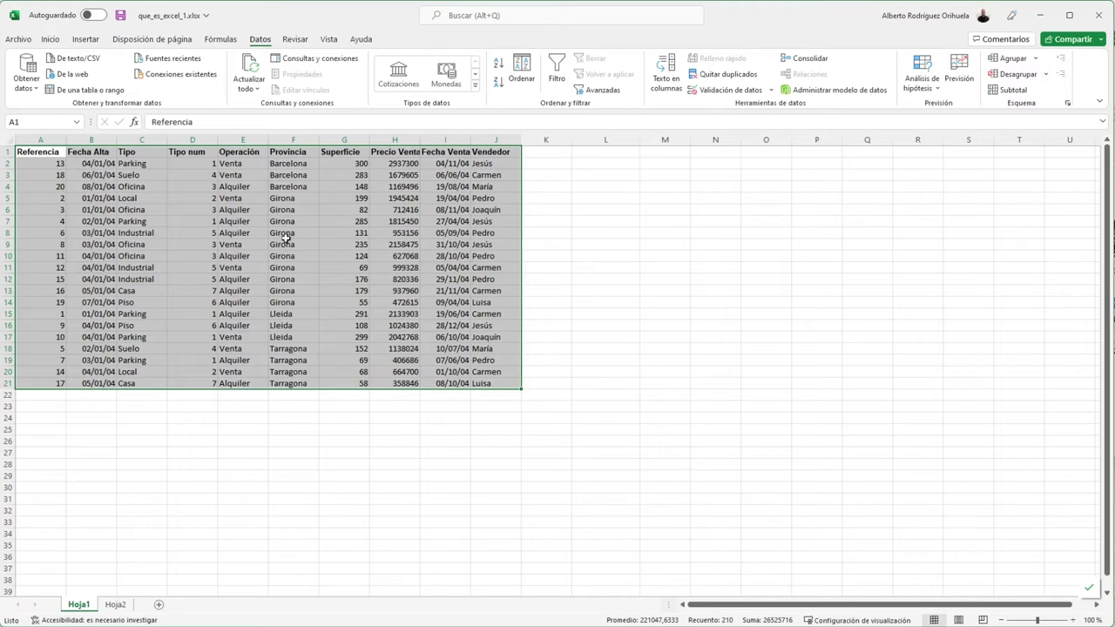
{"action": "left_click", "coordinate": [519, 72]}
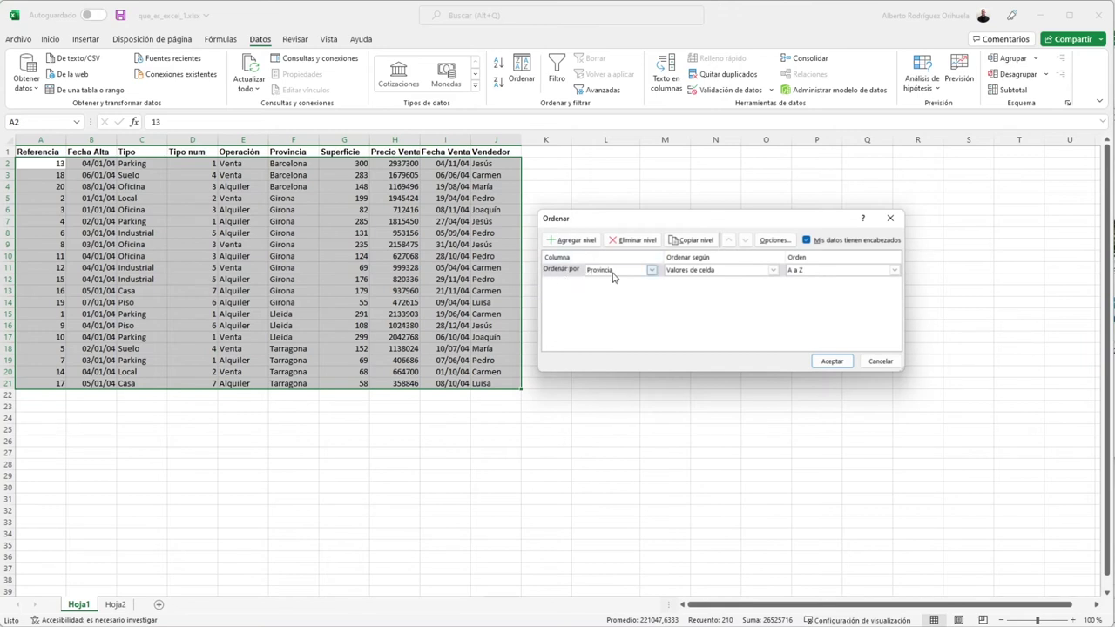
Add a Superficie level set to De mayor a menor under Provincia A a Z, then apply the sort.
{"action": "left_click", "coordinate": [572, 240]}
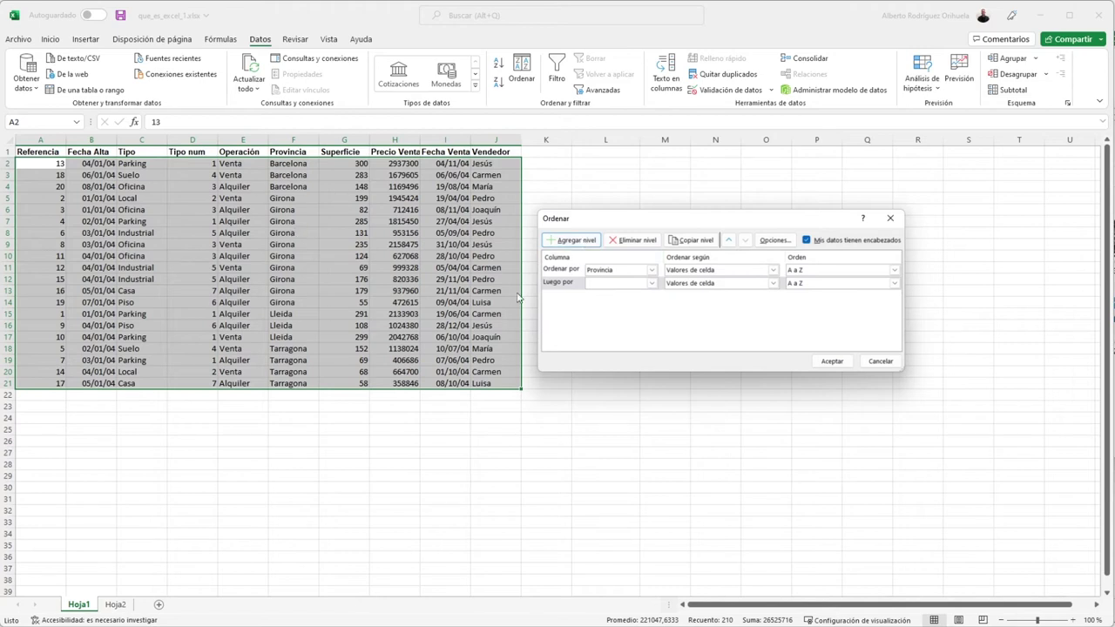
{"action": "left_click", "coordinate": [652, 284]}
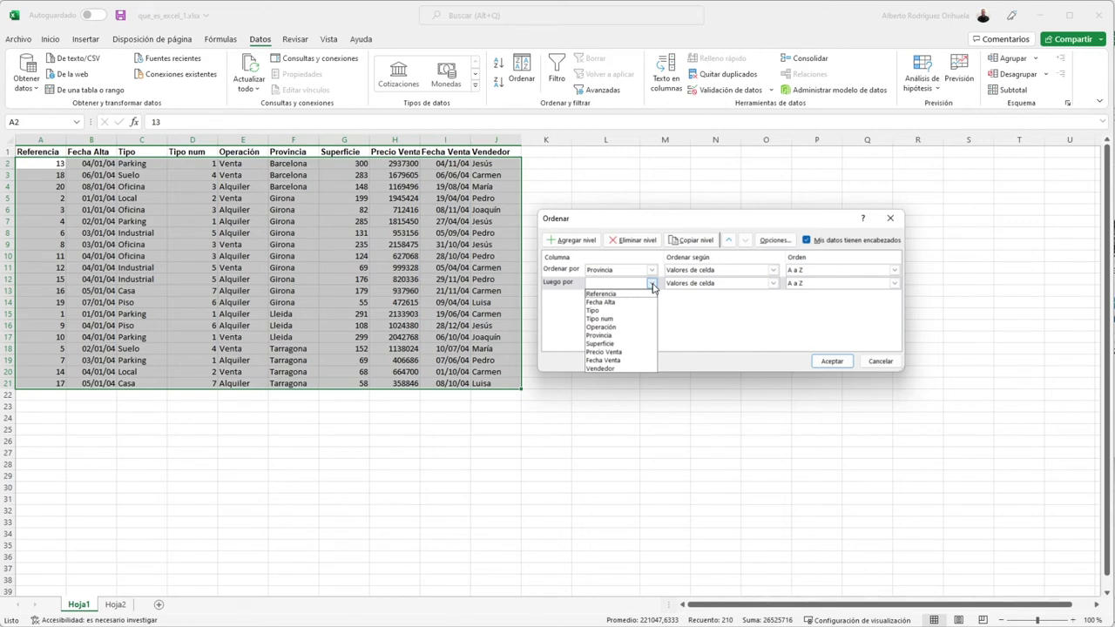
{"action": "left_click", "coordinate": [611, 344]}
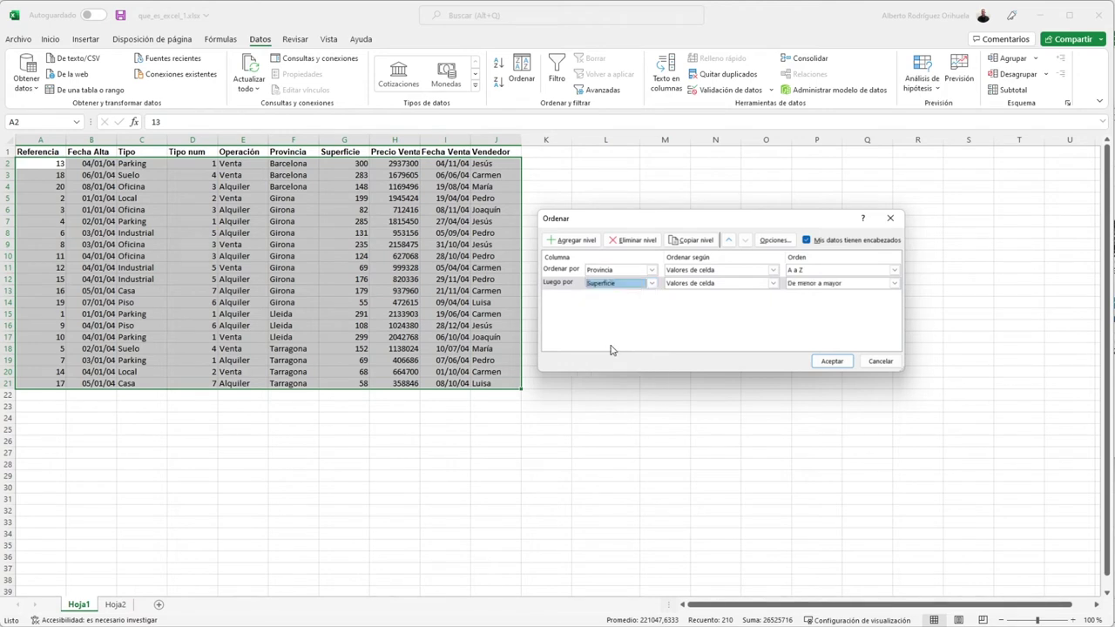
{"action": "left_click", "coordinate": [819, 274]}
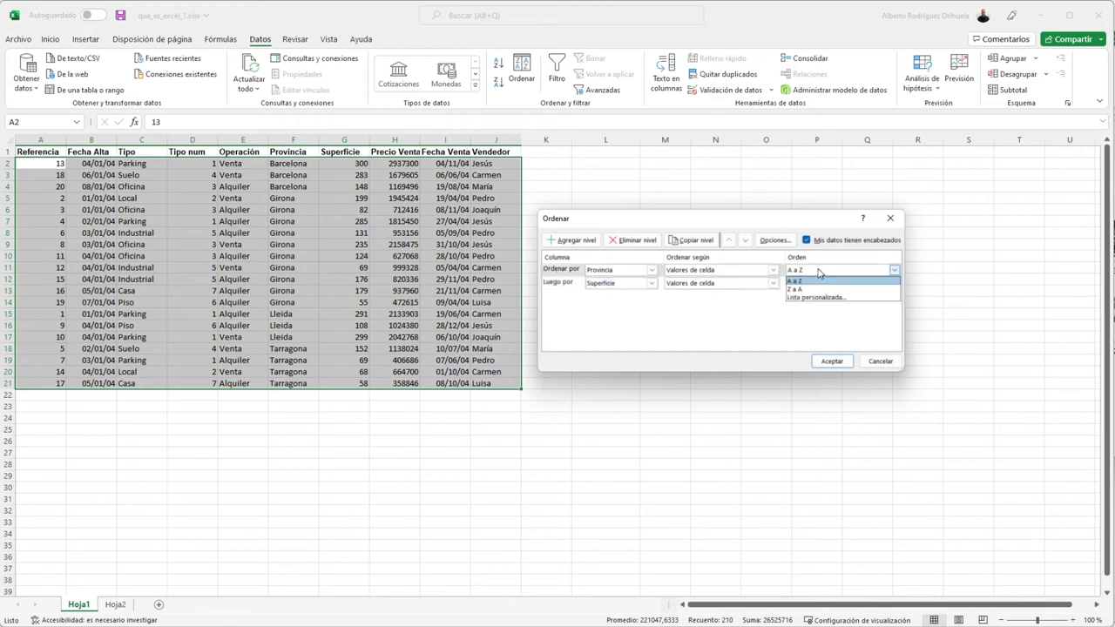
{"action": "left_click", "coordinate": [819, 273]}
{"action": "left_click", "coordinate": [815, 283]}
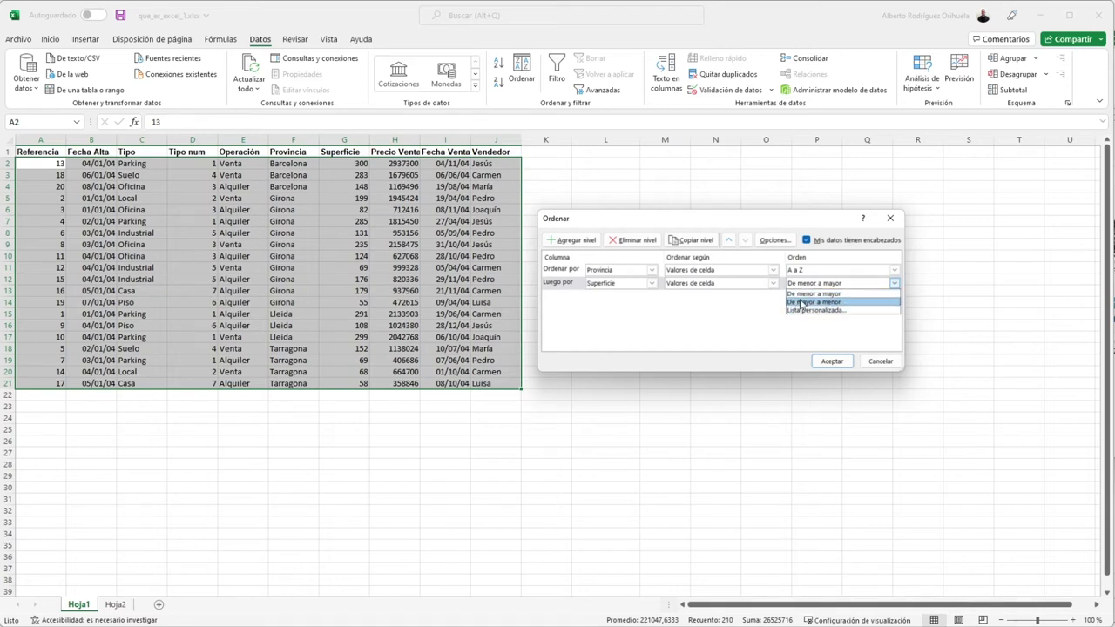
{"action": "left_click", "coordinate": [801, 302]}
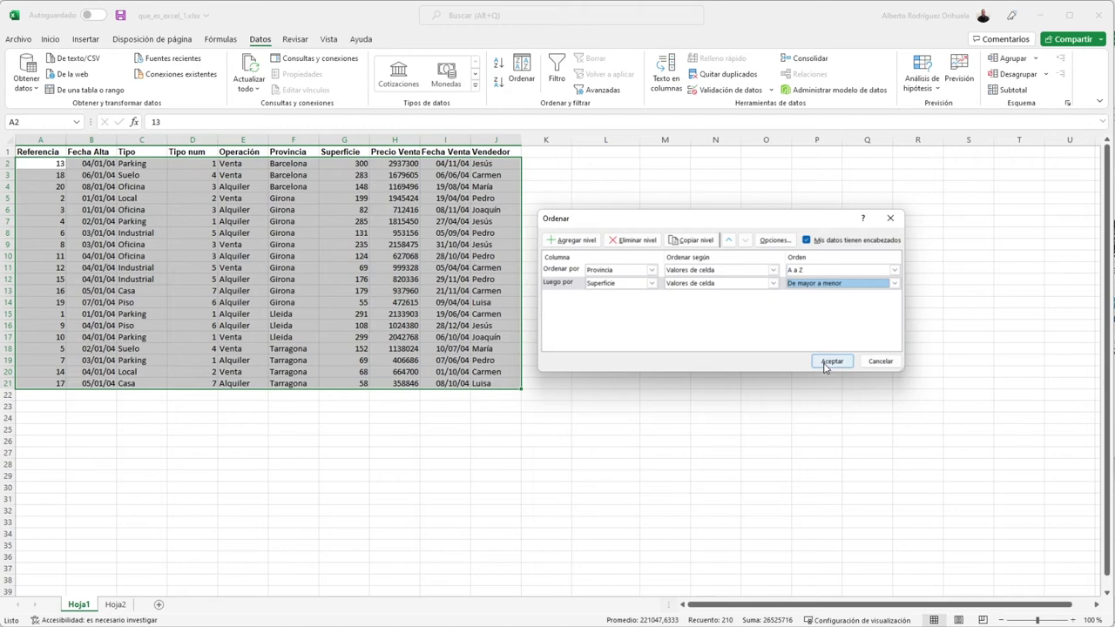
{"action": "left_click", "coordinate": [829, 361]}
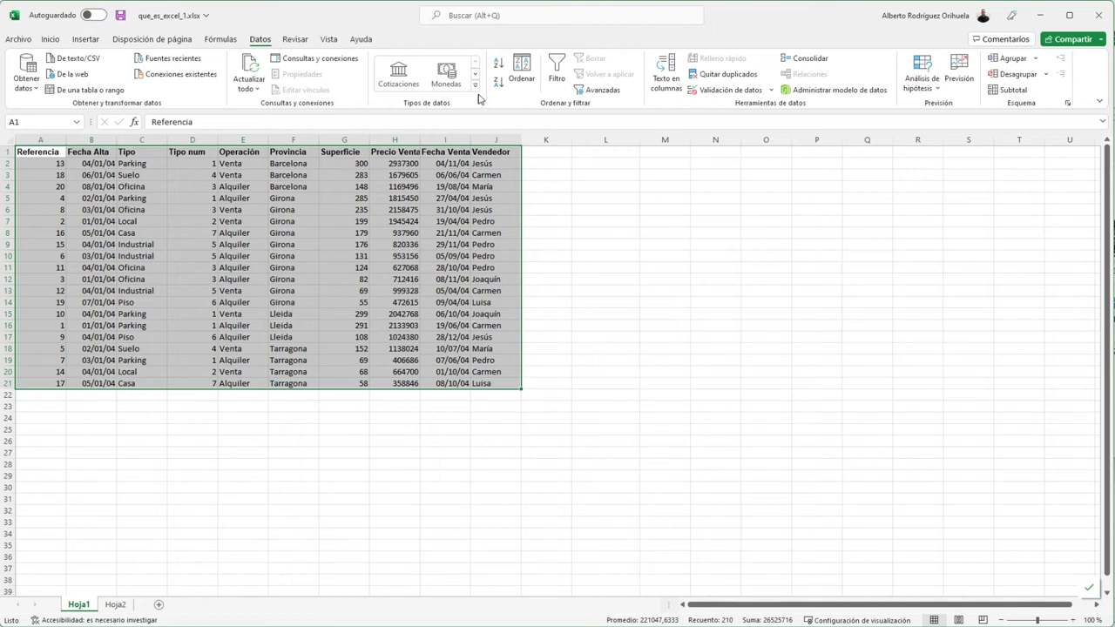
Select just the Referencia cells A2:A21, with no other columns included.
{"action": "left_click", "coordinate": [585, 283]}
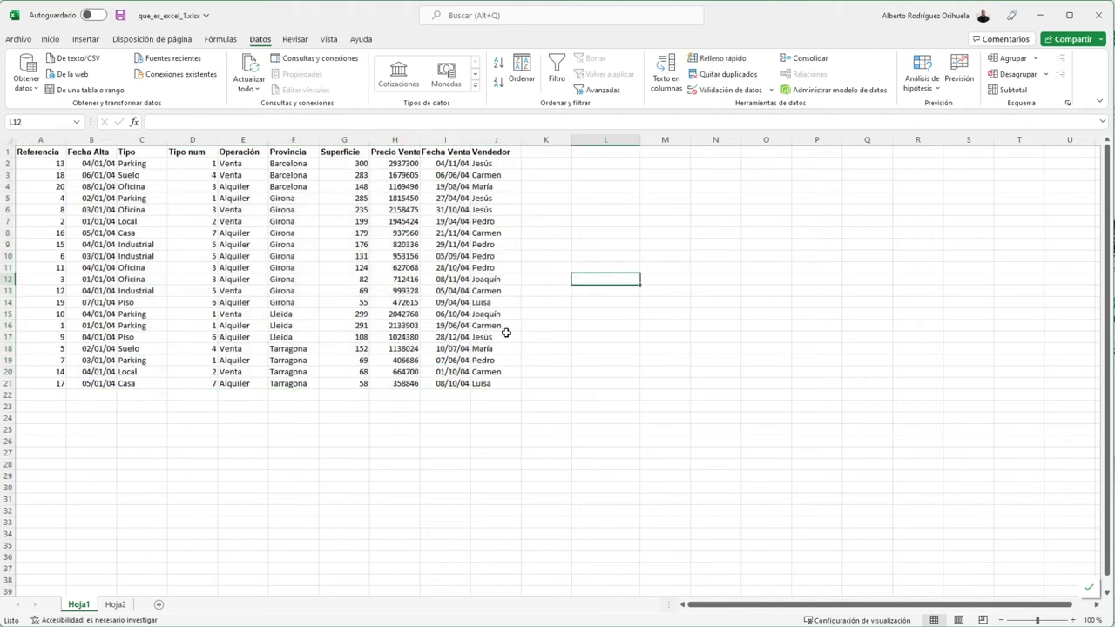
{"action": "left_click_drag", "start_coordinate": [501, 383], "coordinate": [35, 151]}
{"action": "left_click", "coordinate": [275, 426]}
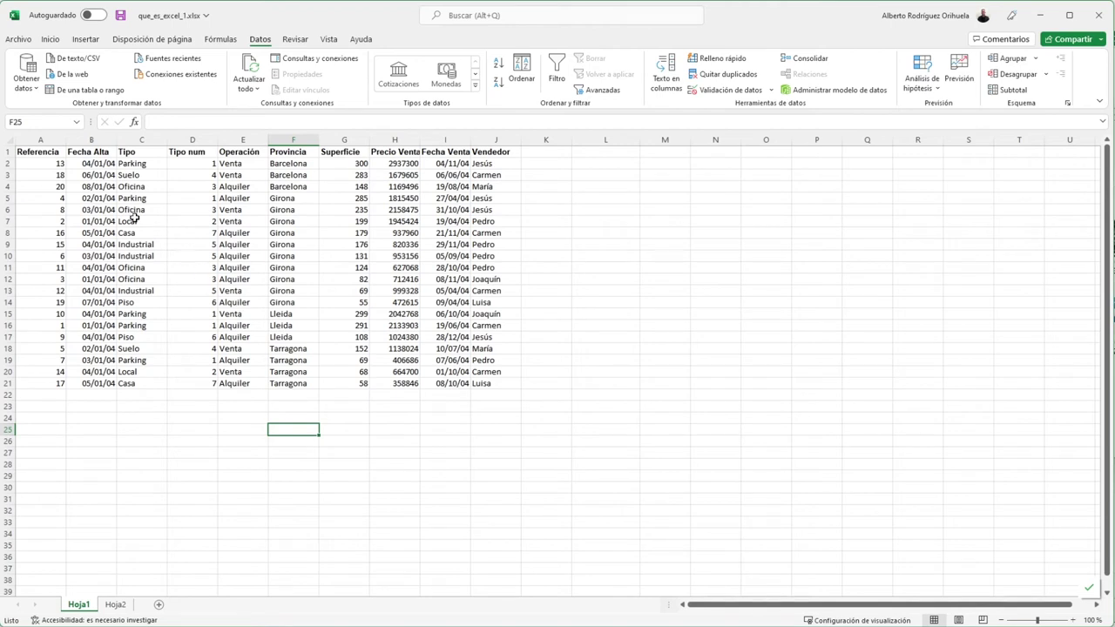
{"action": "left_click", "coordinate": [40, 141]}
{"action": "left_click", "coordinate": [40, 164]}
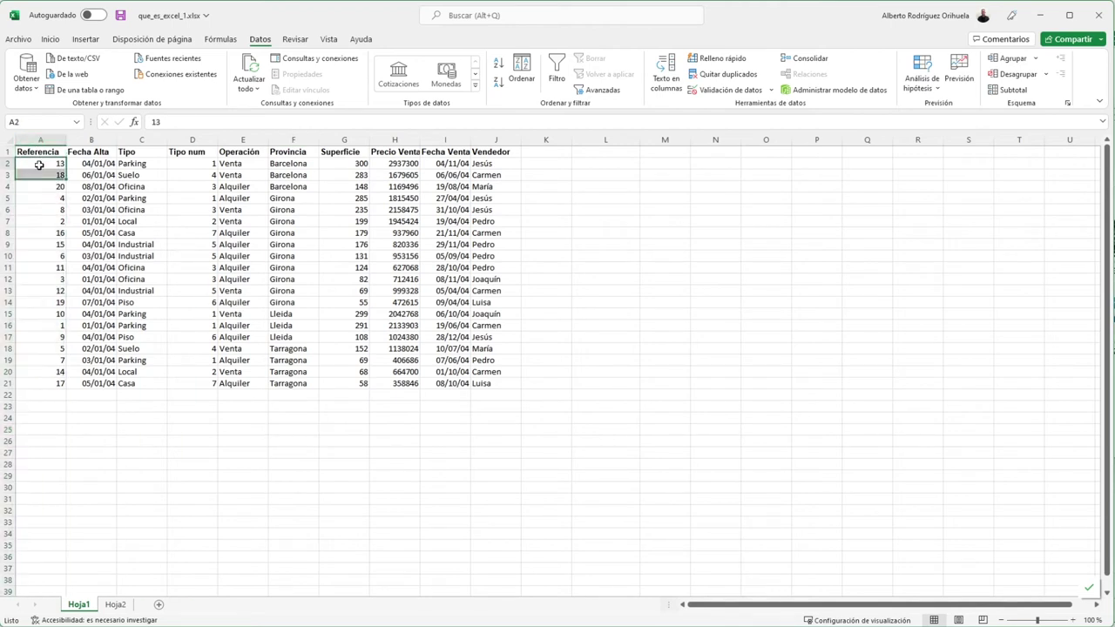
{"action": "left_click_drag", "start_coordinate": [45, 383], "coordinate": [41, 165]}
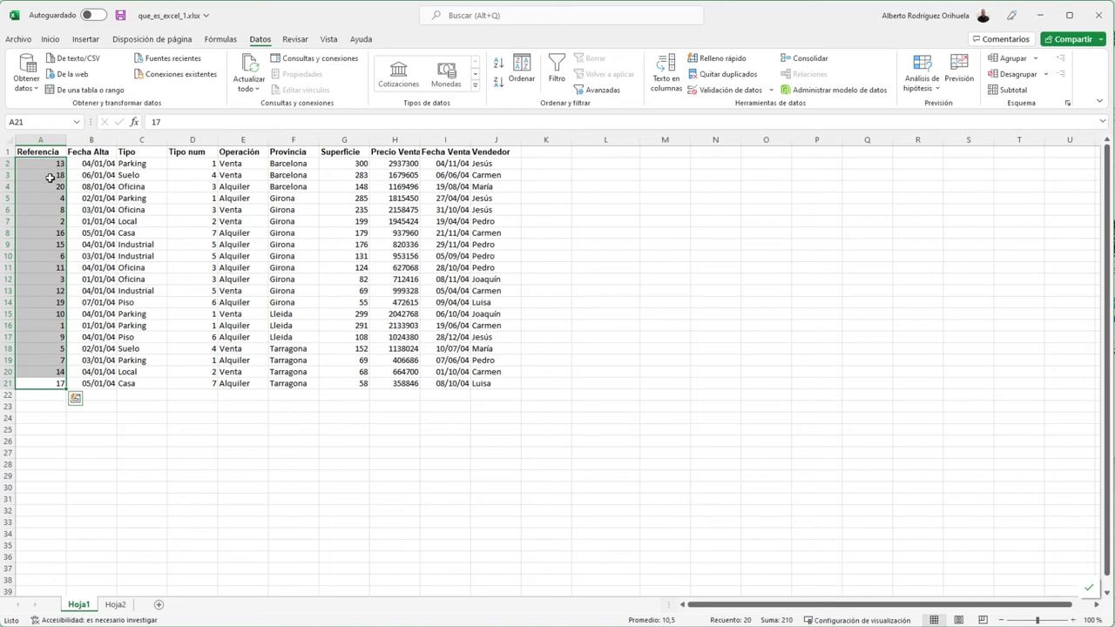
{"action": "left_click", "coordinate": [104, 232]}
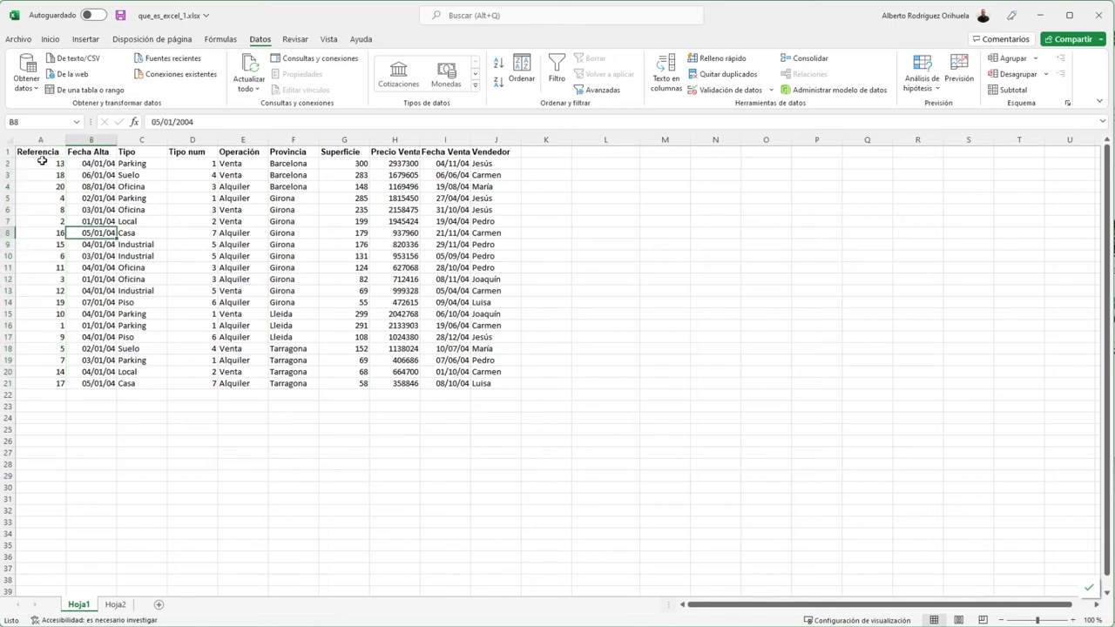
{"action": "left_click_drag", "start_coordinate": [45, 166], "coordinate": [43, 383]}
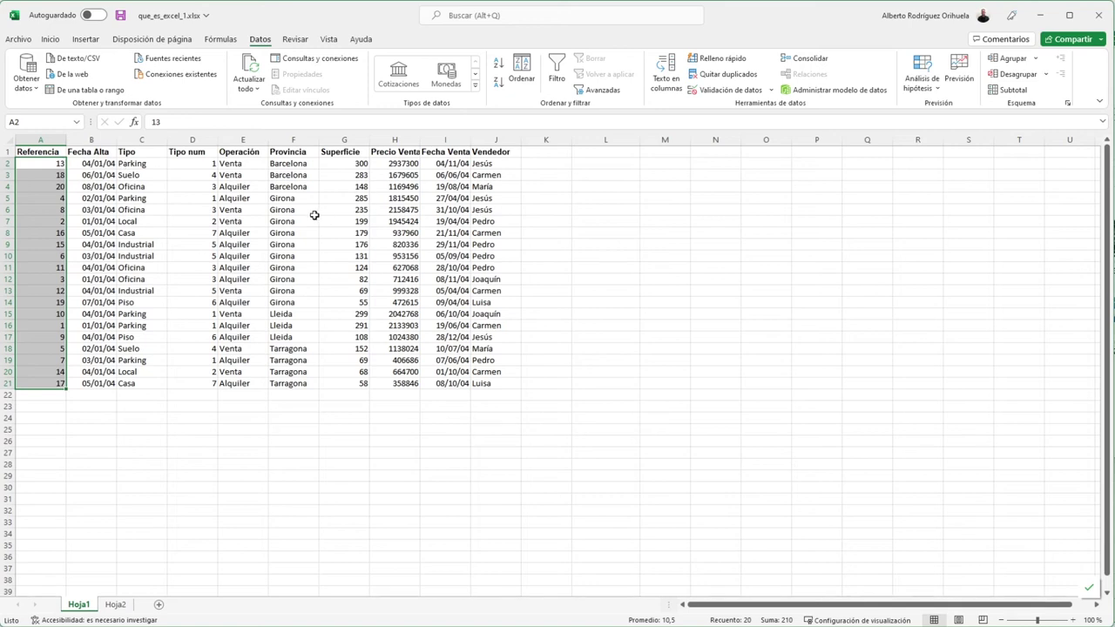
{"action": "left_click", "coordinate": [139, 360]}
{"action": "left_click_drag", "start_coordinate": [48, 162], "coordinate": [49, 385]}
Sort only the selected Referencia values smallest to largest, with headers unchecked.
{"action": "left_click", "coordinate": [521, 71]}
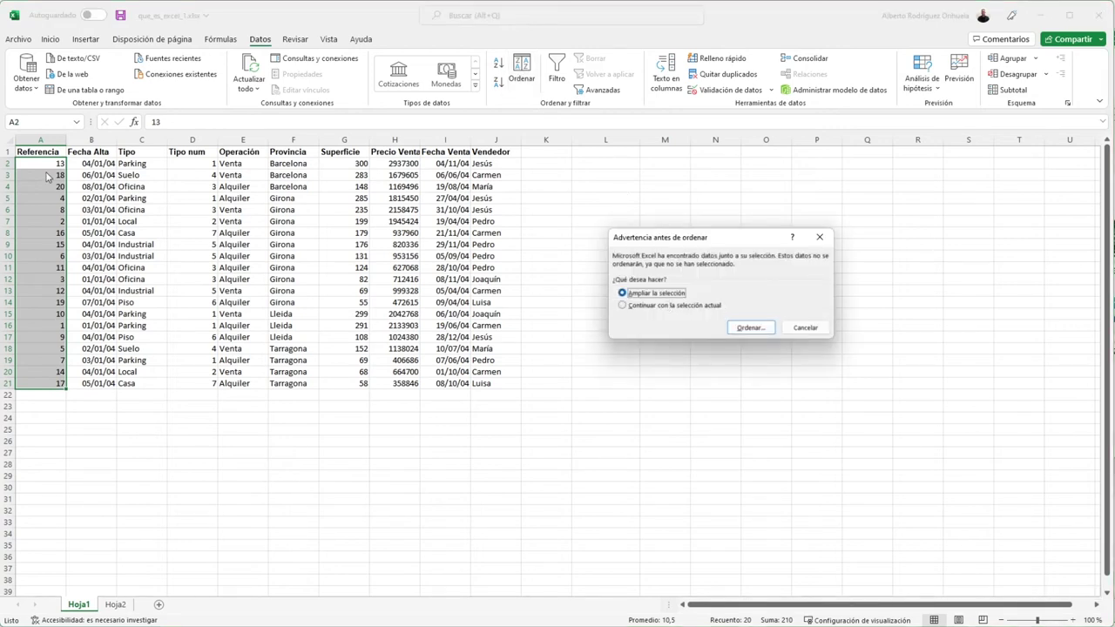
{"action": "left_click", "coordinate": [644, 307]}
{"action": "left_click", "coordinate": [755, 329]}
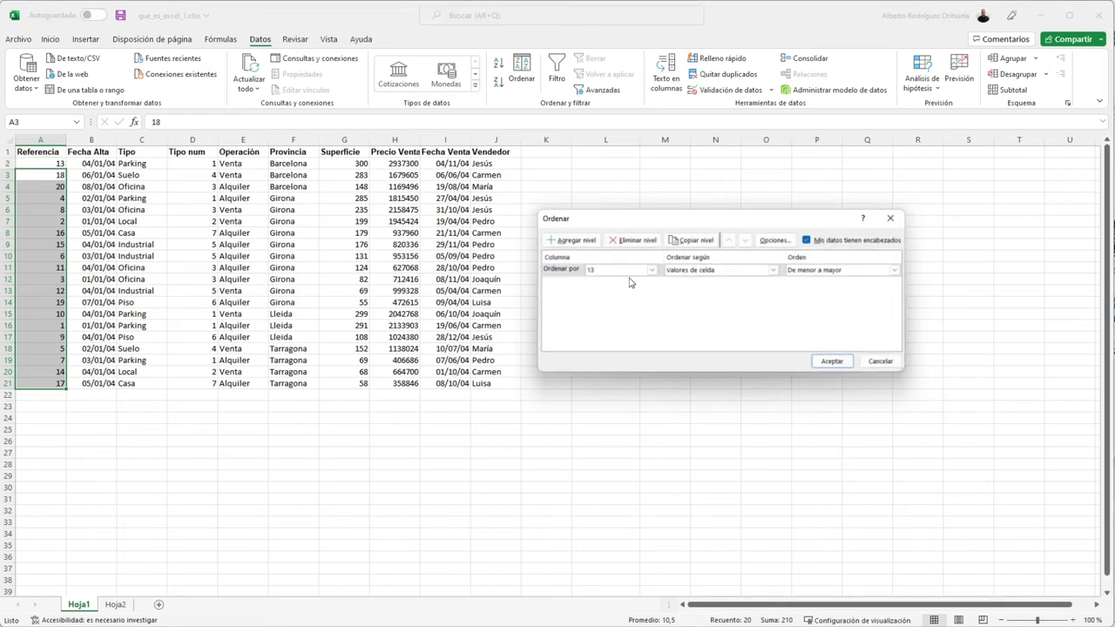
{"action": "left_click_drag", "start_coordinate": [700, 212], "coordinate": [648, 212]}
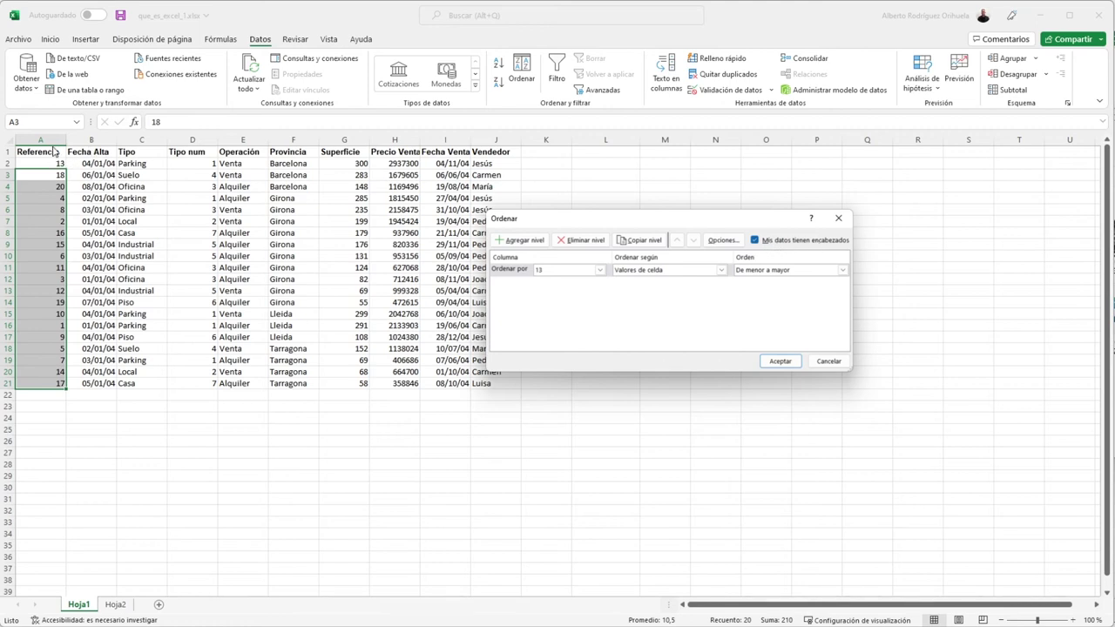
{"action": "left_click", "coordinate": [755, 240]}
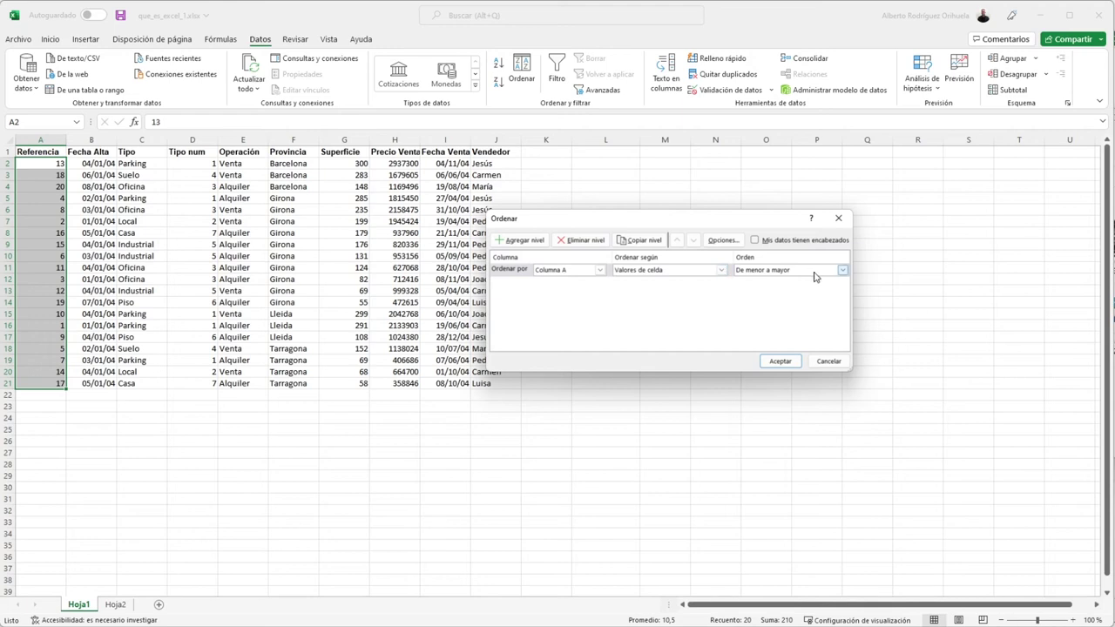
{"action": "left_click", "coordinate": [843, 270]}
{"action": "left_click", "coordinate": [785, 283]}
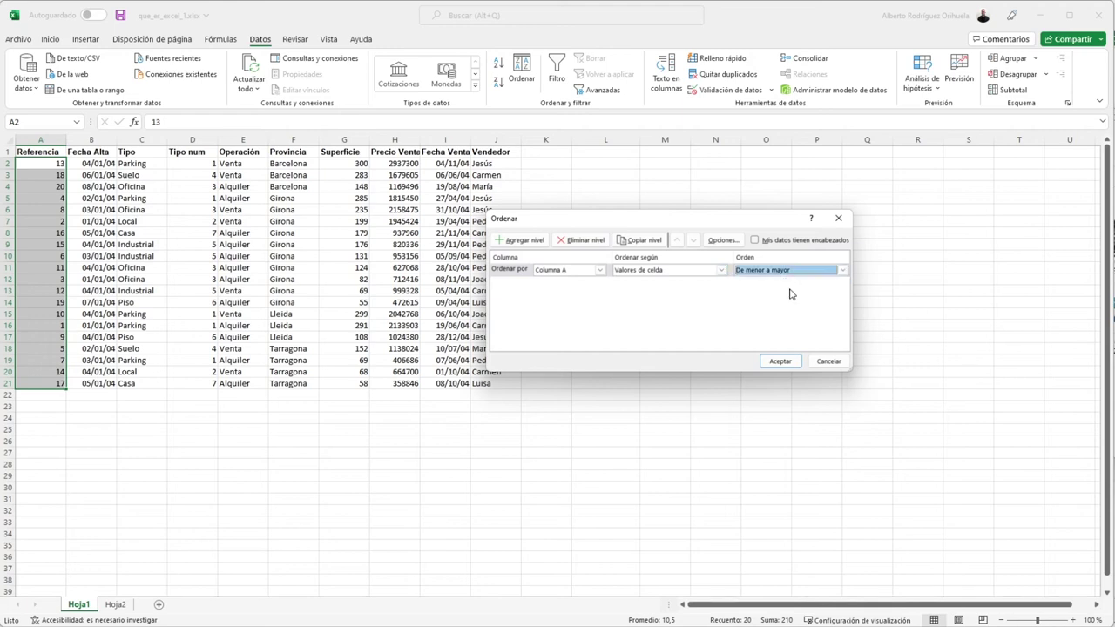
{"action": "left_click", "coordinate": [780, 361]}
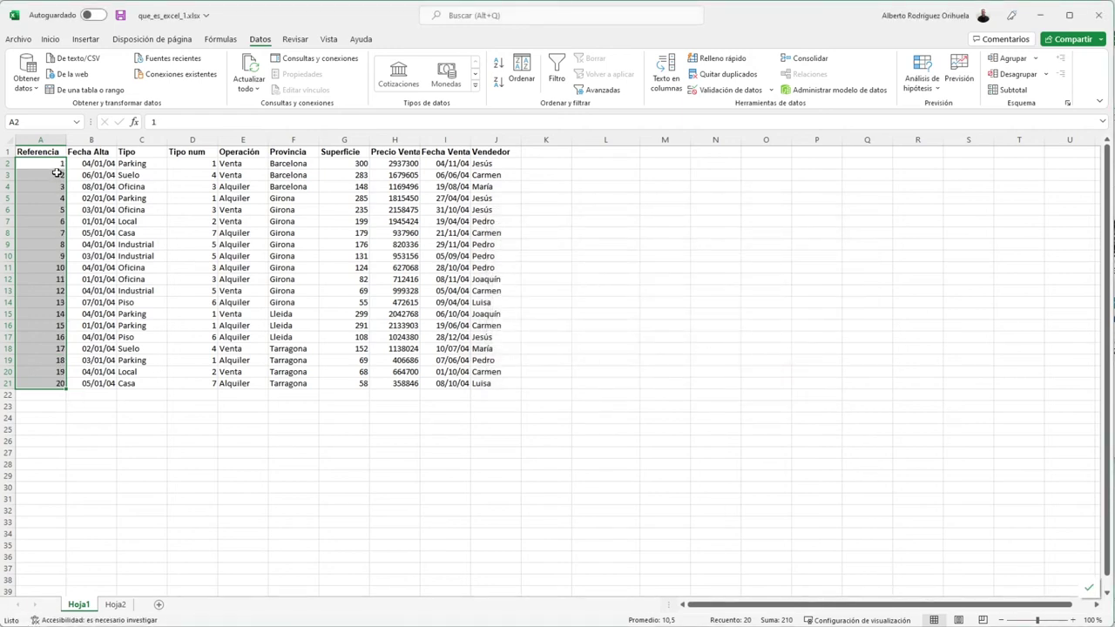
Reselect A2:A21 and the neighbouring data to check the sorted result.
{"action": "left_click_drag", "start_coordinate": [57, 165], "coordinate": [49, 384]}
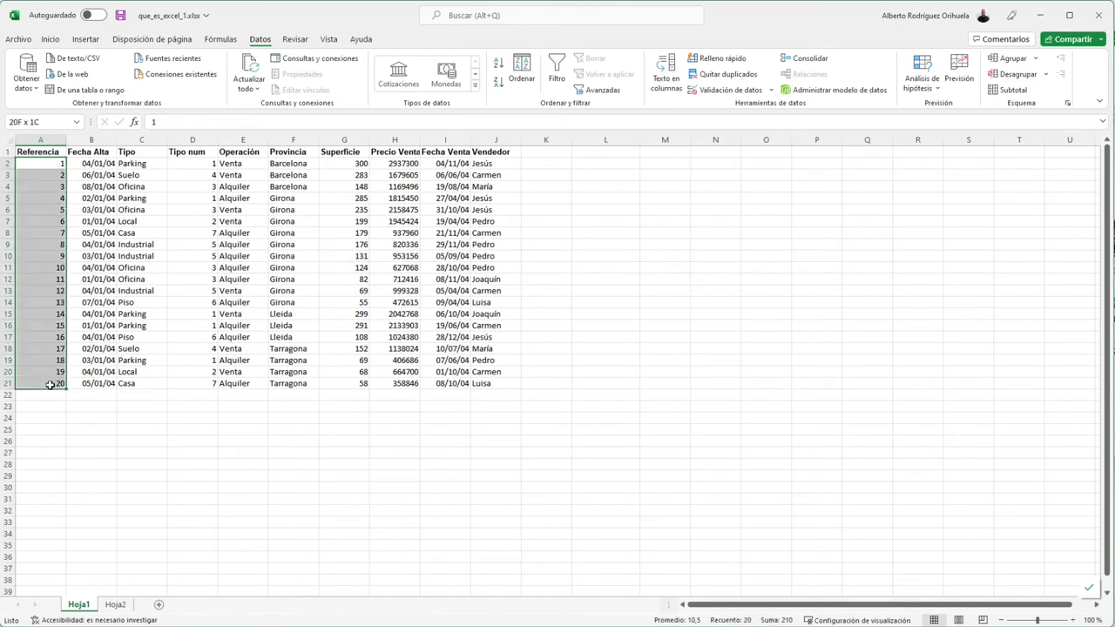
{"action": "left_click", "coordinate": [91, 197]}
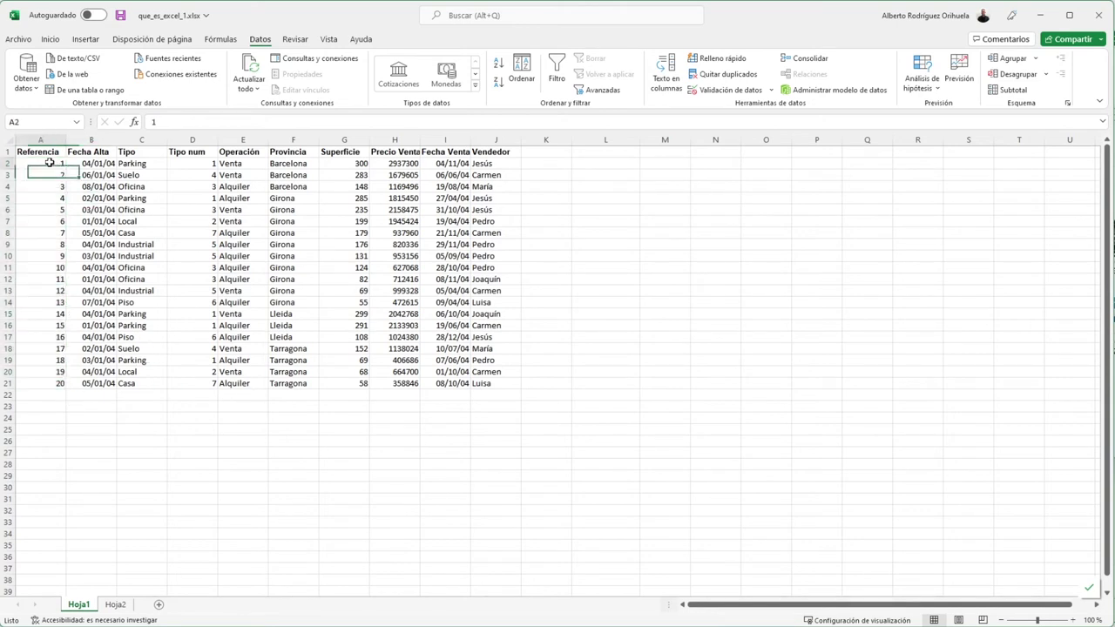
{"action": "left_click_drag", "start_coordinate": [59, 163], "coordinate": [470, 165]}
{"action": "left_click", "coordinate": [244, 198]}
{"action": "left_click_drag", "start_coordinate": [88, 163], "coordinate": [485, 382]}
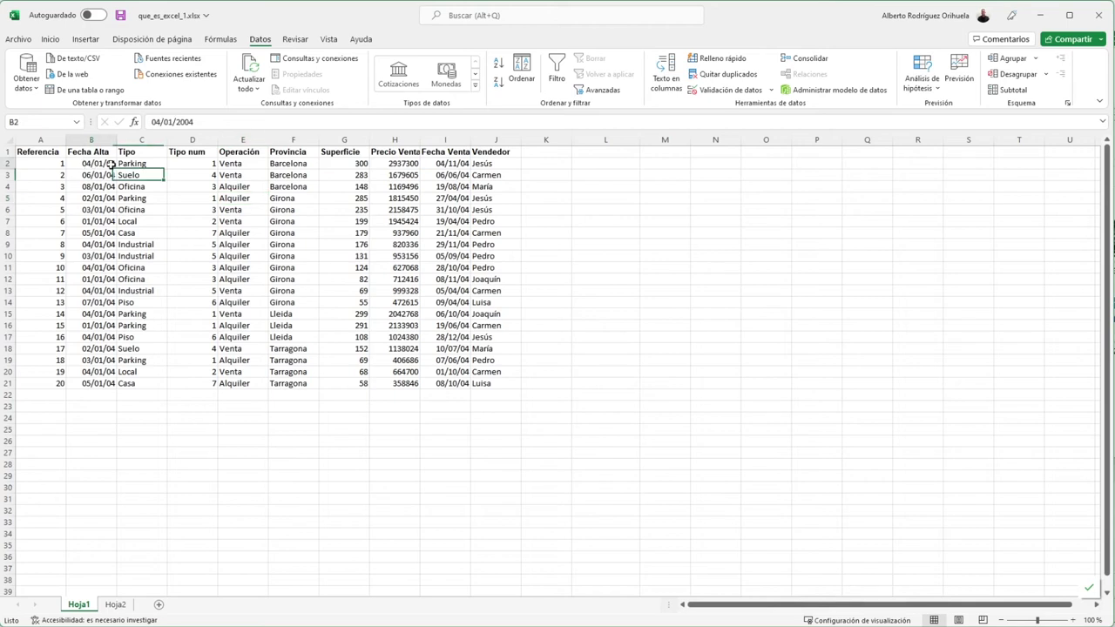
{"action": "left_click", "coordinate": [411, 426]}
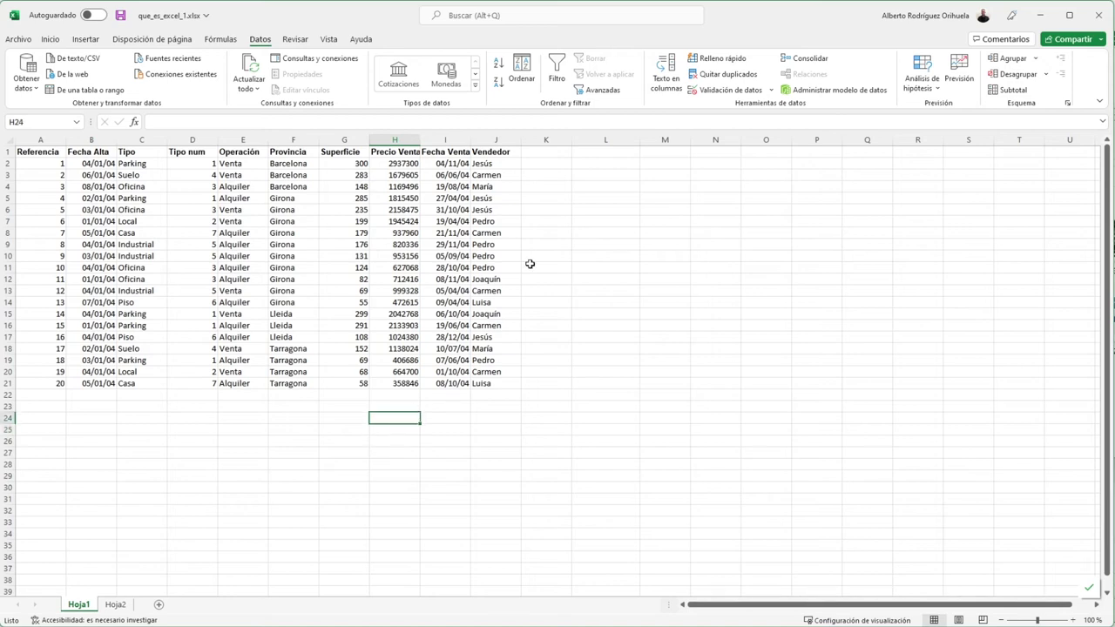
{"action": "left_click", "coordinate": [562, 297]}
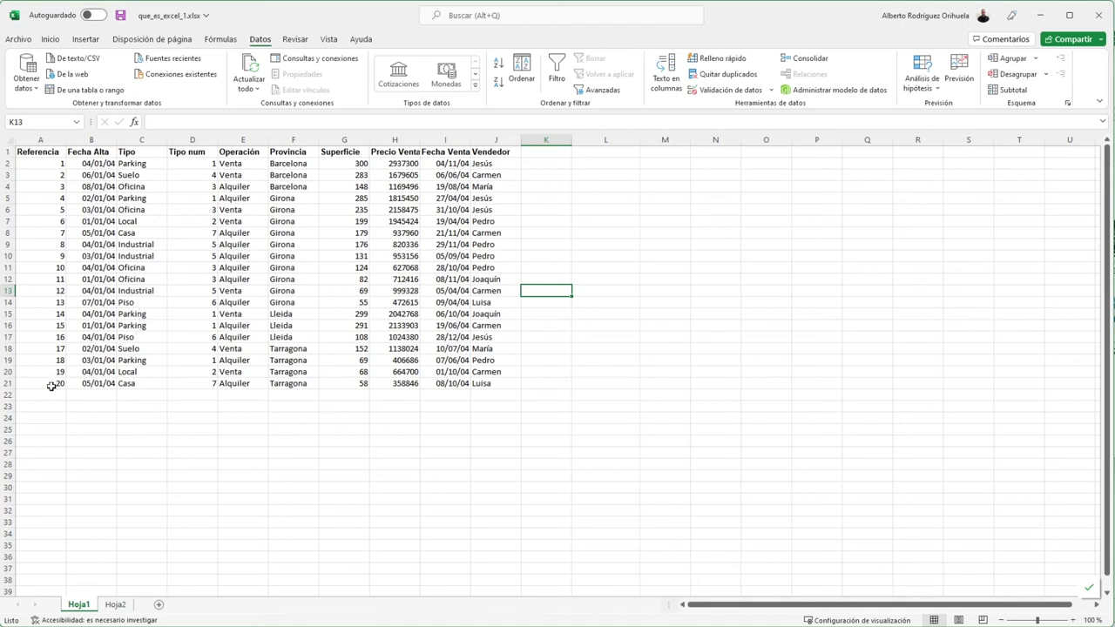
Insert a blank row 20 and paste a copy of the reference 19 row into it.
{"action": "right_click", "coordinate": [7, 371]}
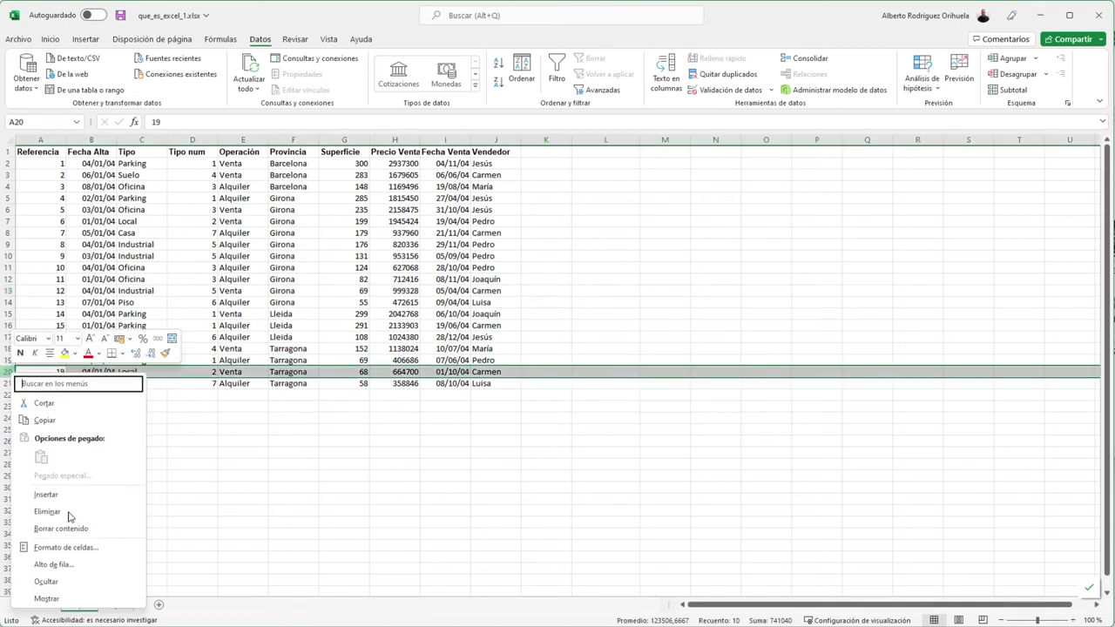
{"action": "left_click", "coordinate": [71, 495]}
{"action": "left_click", "coordinate": [7, 383]}
{"action": "key", "text": "ctrl+c"}
{"action": "left_click", "coordinate": [7, 372]}
{"action": "key", "text": "ctrl+v"}
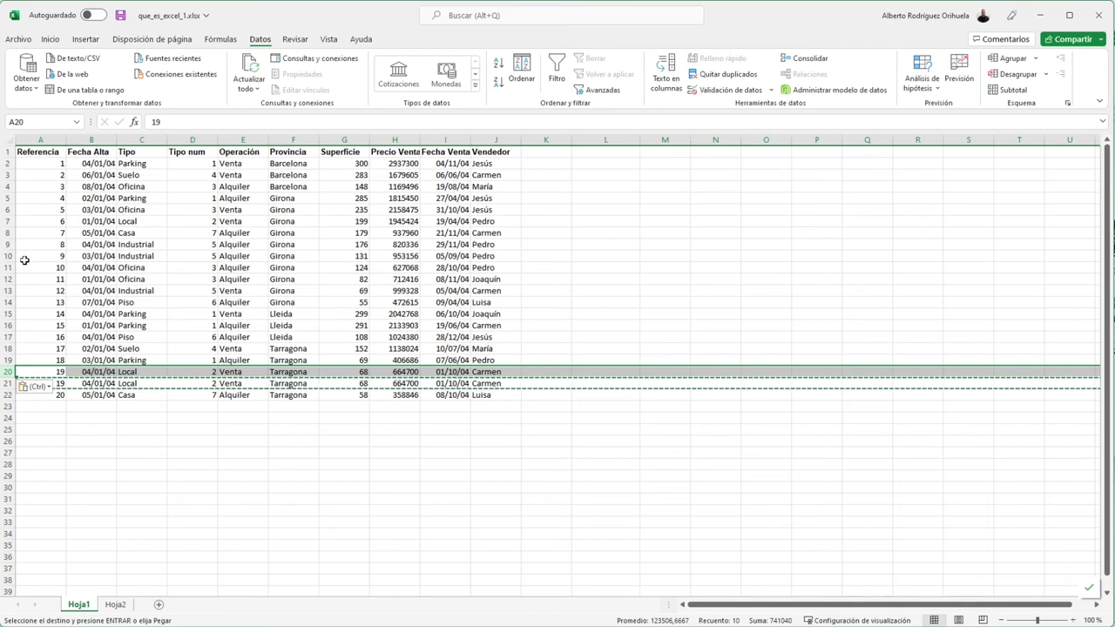
Insert a blank row 10 and paste a duplicate reference 9 row into it.
{"action": "left_click", "coordinate": [9, 256]}
{"action": "right_click", "coordinate": [8, 256]}
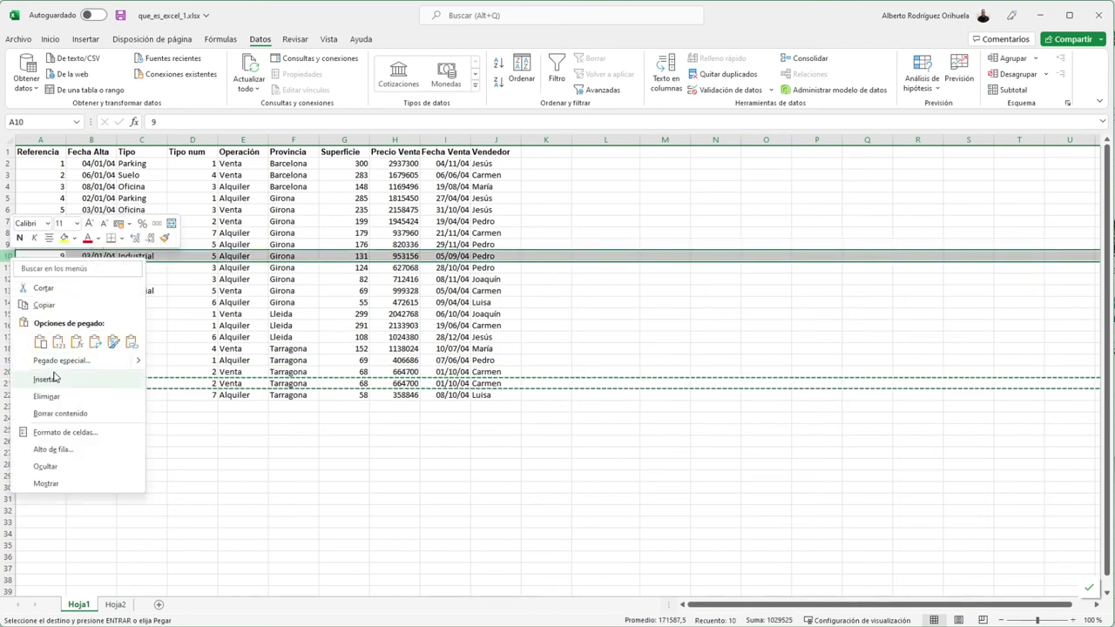
{"action": "left_click", "coordinate": [46, 379]}
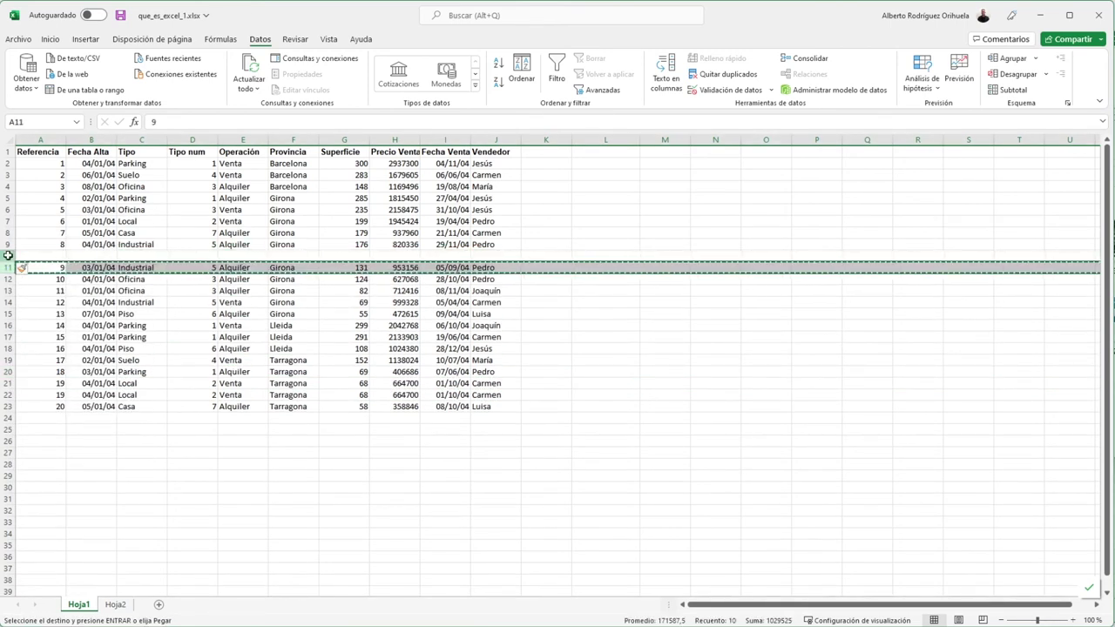
{"action": "left_click", "coordinate": [7, 256]}
{"action": "key", "text": "ctrl+v"}
Check the two duplicated rows, then select the entire sheet.
{"action": "mouse_move", "coordinate": [63, 255]}
{"action": "left_mouse_down"}
{"action": "mouse_move", "coordinate": [61, 270]}
{"action": "mouse_move", "coordinate": [7, 268]}
{"action": "left_mouse_up"}
{"action": "left_click_drag", "start_coordinate": [7, 383], "coordinate": [7, 395]}
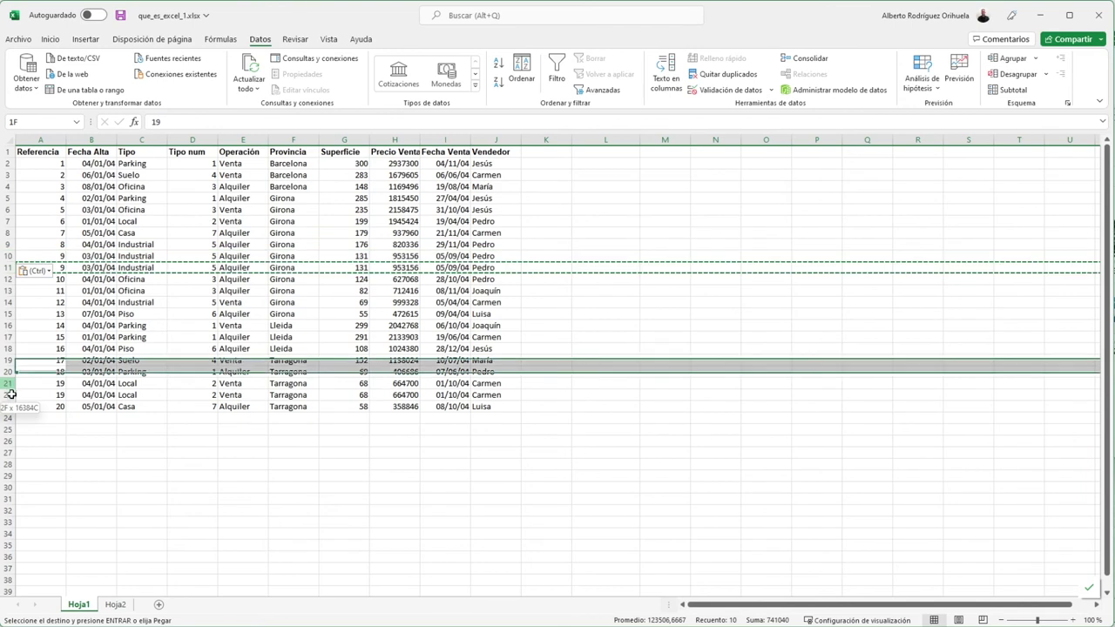
{"action": "left_click", "coordinate": [373, 474]}
{"action": "left_click", "coordinate": [589, 373]}
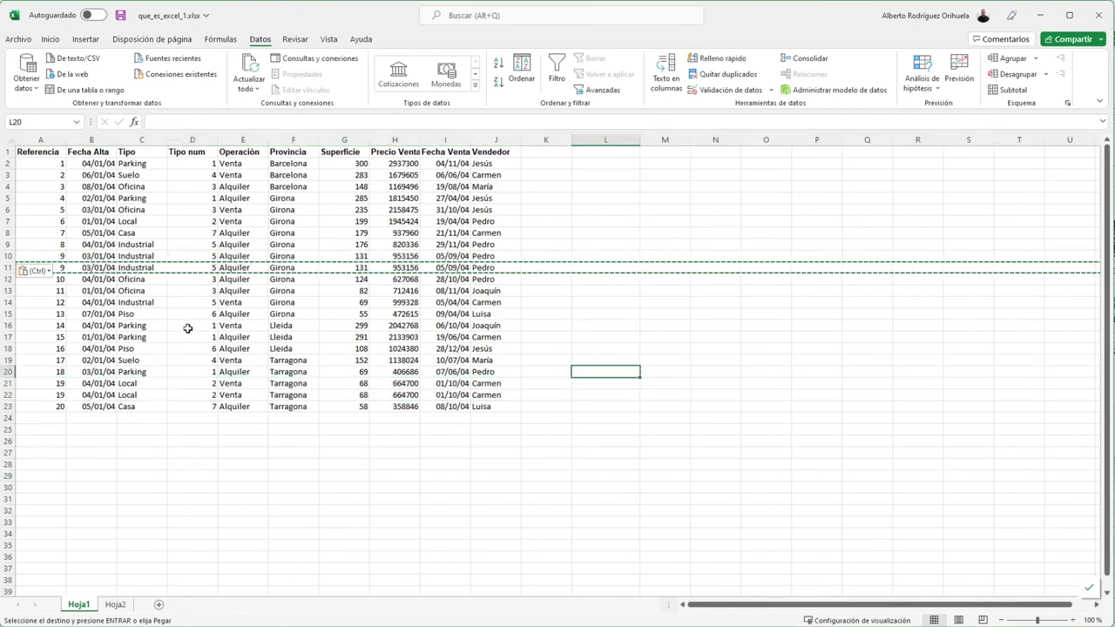
{"action": "left_click", "coordinate": [9, 136]}
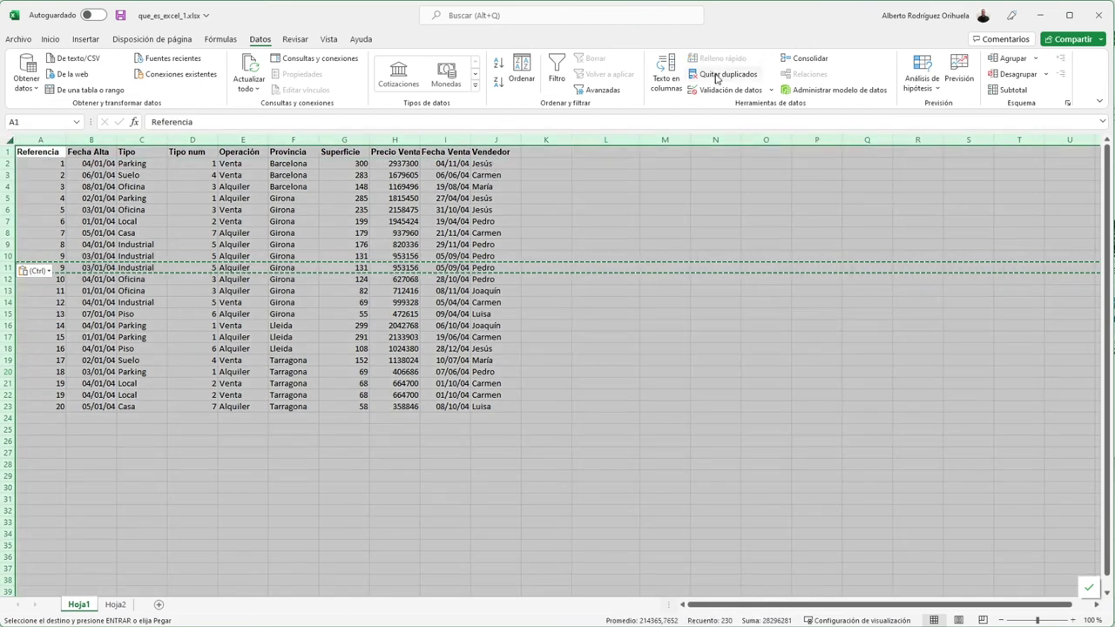
Run Quitar duplicados with headers on and Tipo included, deleting the 2 duplicate rows.
{"action": "left_click", "coordinate": [717, 78]}
{"action": "left_click_drag", "start_coordinate": [791, 287], "coordinate": [678, 259]}
{"action": "scroll", "coordinate": [662, 383], "scroll_direction": "down", "scroll_amount": 3}
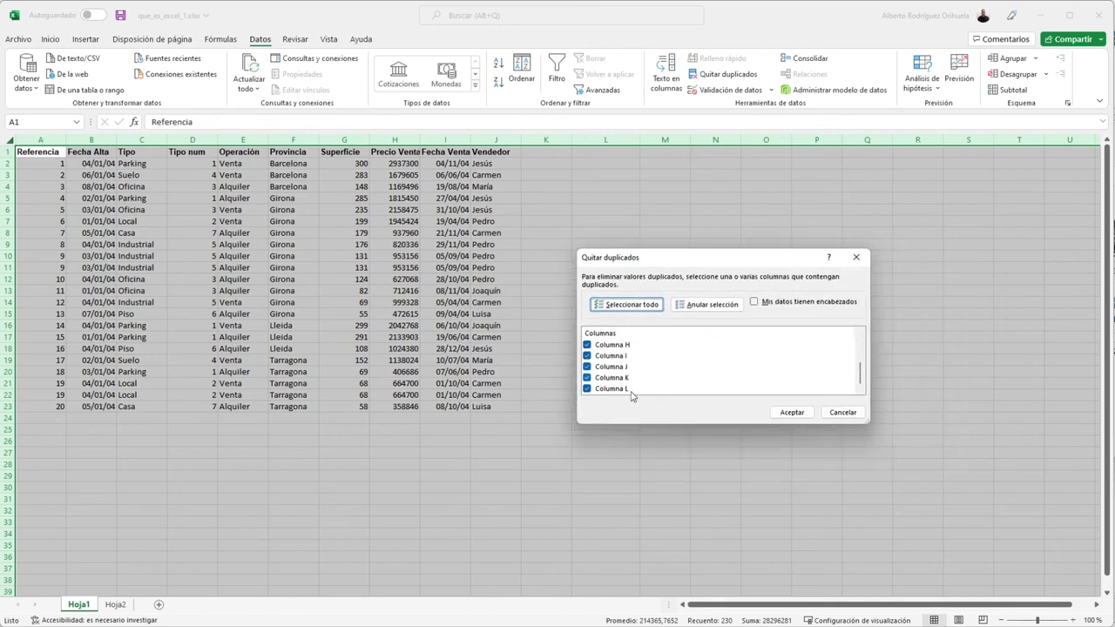
{"action": "left_click", "coordinate": [754, 302]}
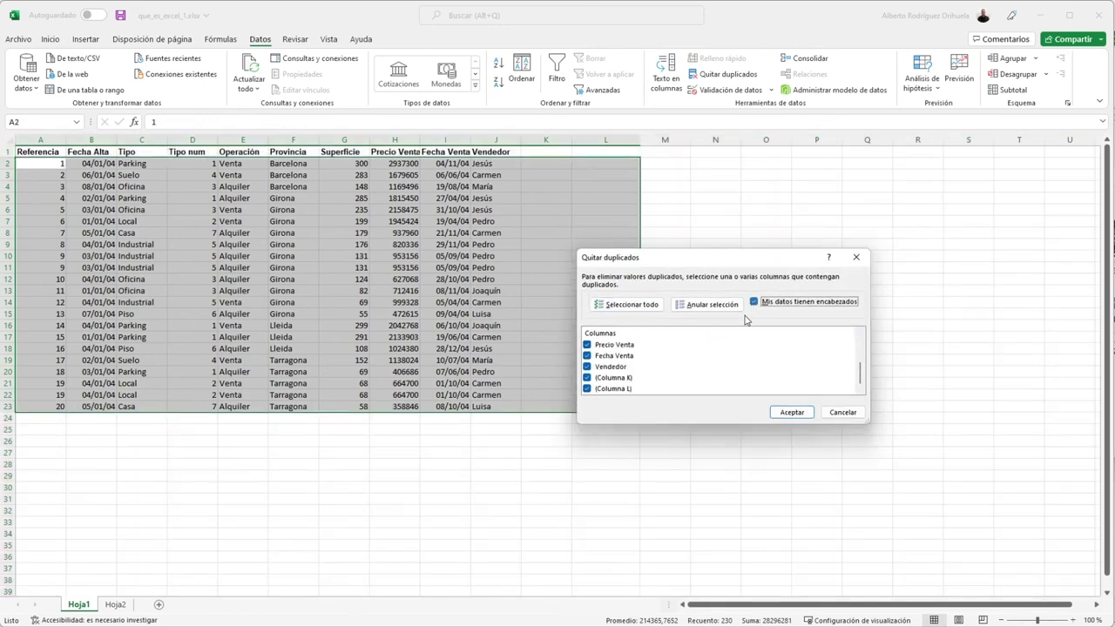
{"action": "scroll", "coordinate": [639, 371], "scroll_direction": "up", "scroll_amount": 3}
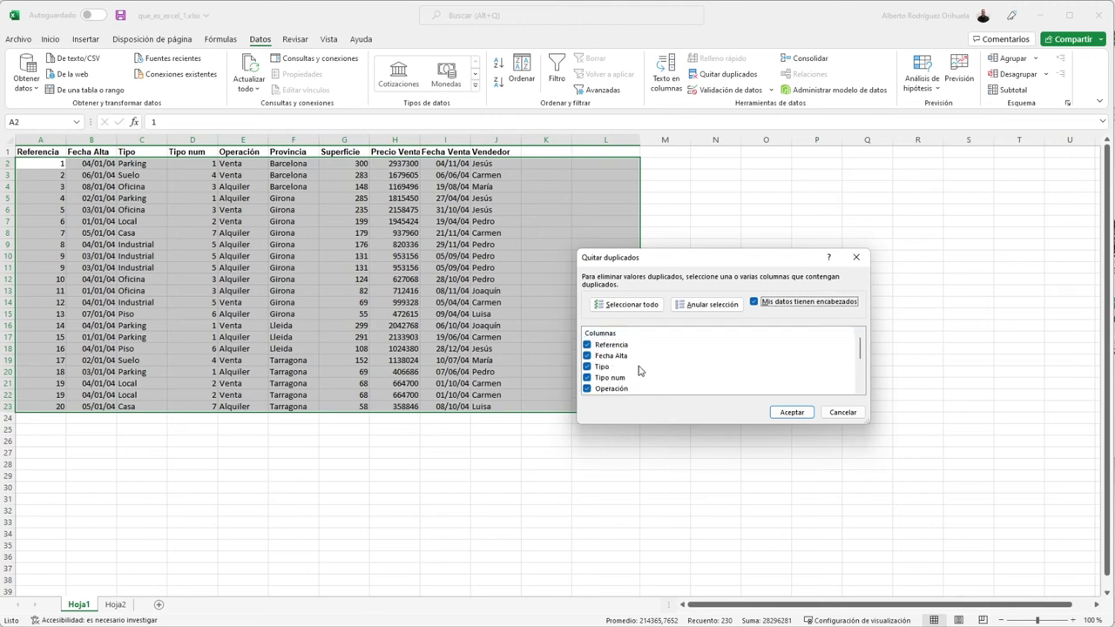
{"action": "left_click", "coordinate": [587, 367]}
{"action": "left_click", "coordinate": [792, 412]}
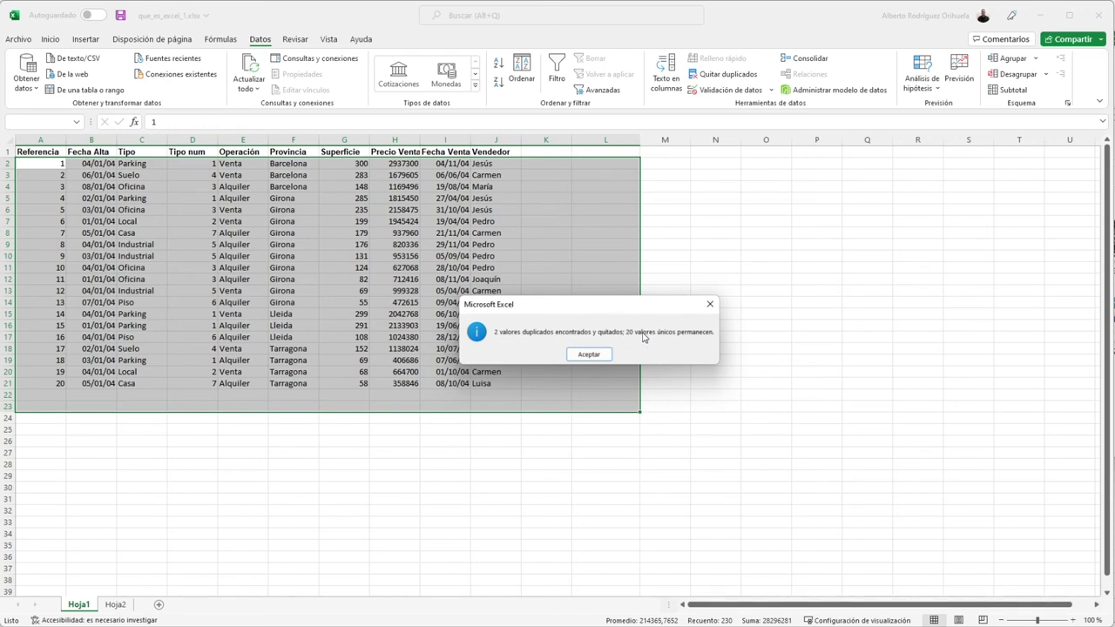
{"action": "left_click", "coordinate": [589, 355]}
Select the whole sheet and open Quitar duplicados with Mis datos tienen encabezados checked.
{"action": "left_click_drag", "start_coordinate": [88, 396], "coordinate": [130, 383]}
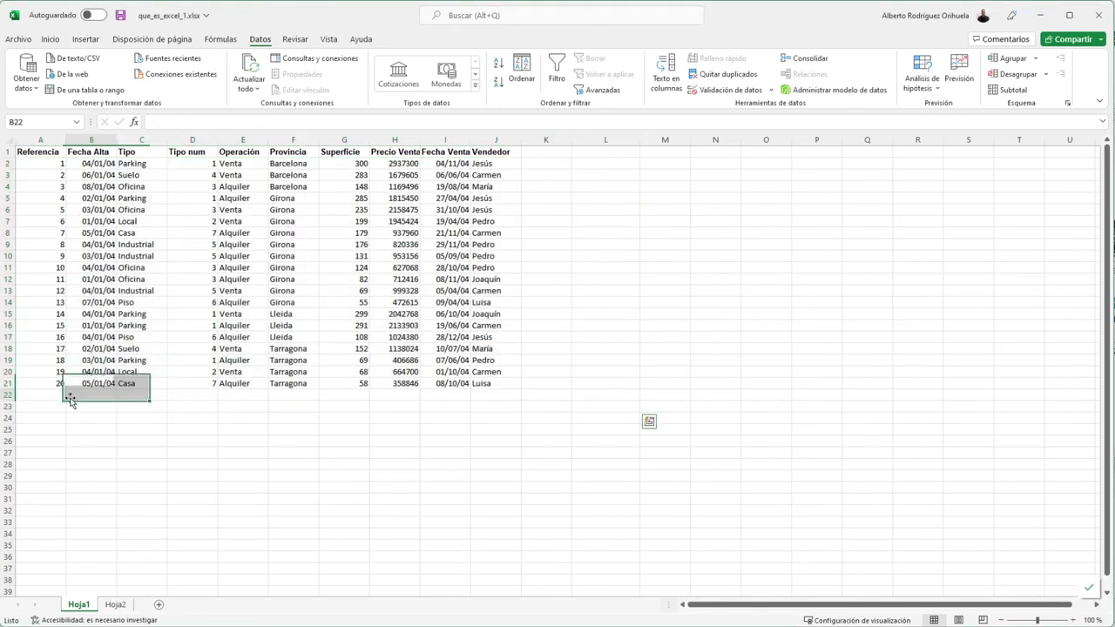
{"action": "left_click", "coordinate": [72, 399]}
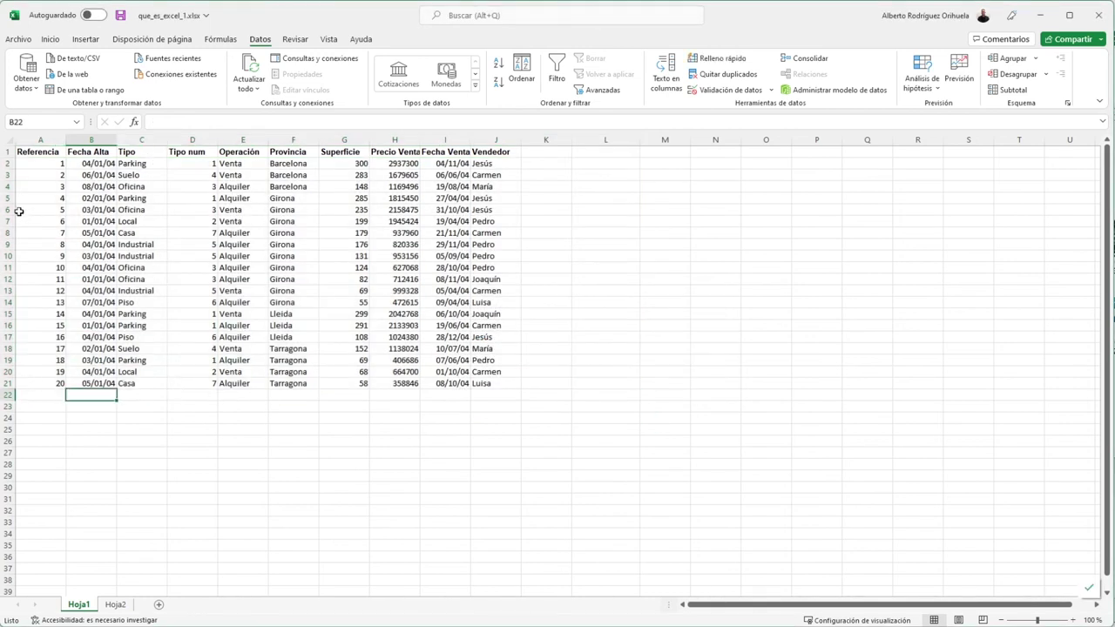
{"action": "left_click", "coordinate": [6, 144]}
{"action": "left_click", "coordinate": [731, 77]}
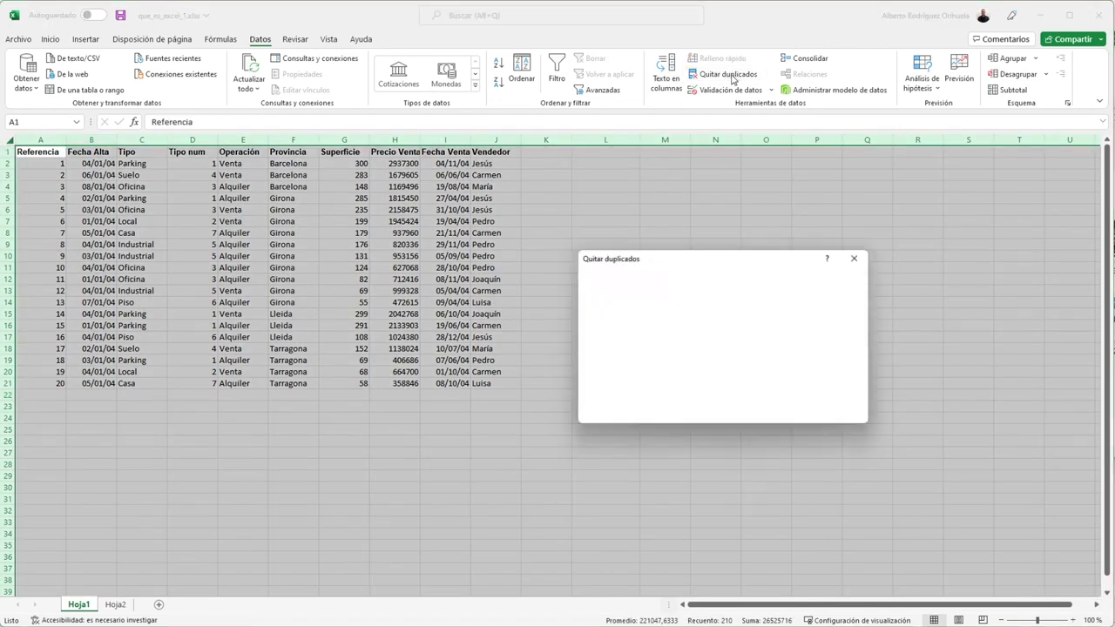
{"action": "left_click", "coordinate": [755, 302]}
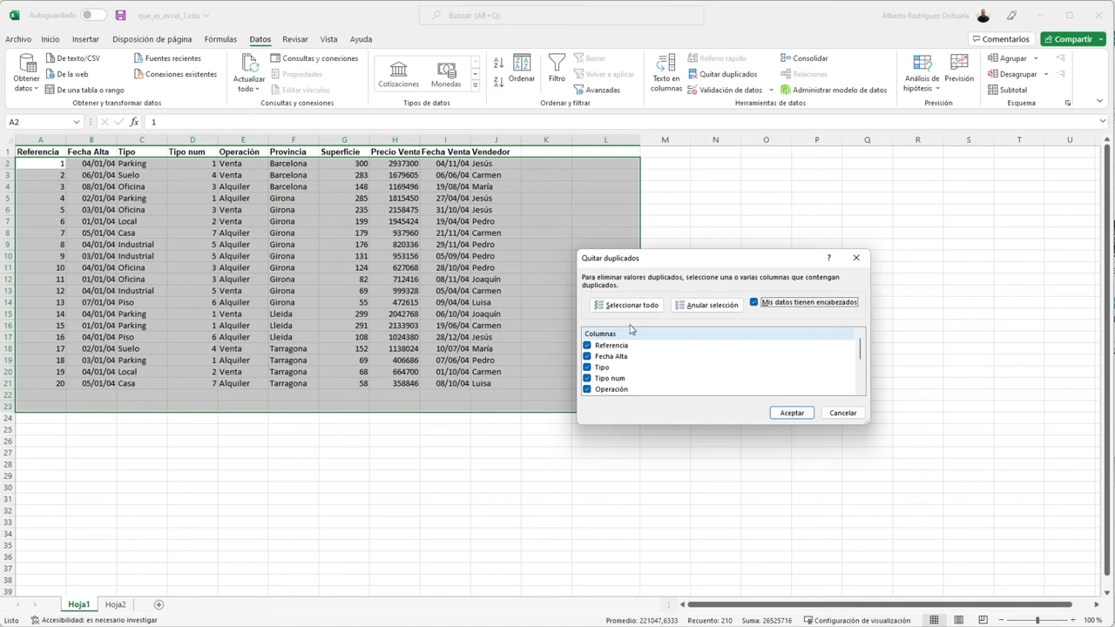
Remove duplicates comparing only Provincia, leaving references 1, 4, 14 and 17.
{"action": "left_click", "coordinate": [719, 305]}
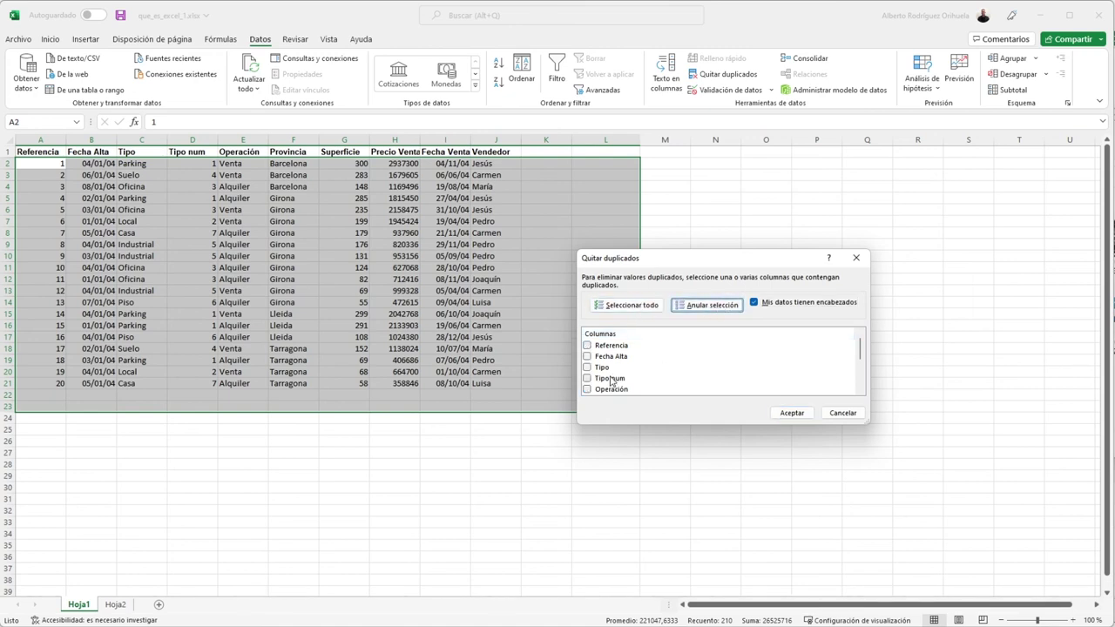
{"action": "scroll", "coordinate": [614, 381], "scroll_direction": "down", "scroll_amount": 2}
{"action": "scroll", "coordinate": [636, 385], "scroll_direction": "up", "scroll_amount": 2}
{"action": "scroll", "coordinate": [637, 385], "scroll_direction": "down", "scroll_amount": 1}
{"action": "scroll", "coordinate": [634, 383], "scroll_direction": "up", "scroll_amount": 2}
{"action": "scroll", "coordinate": [629, 383], "scroll_direction": "down", "scroll_amount": 3}
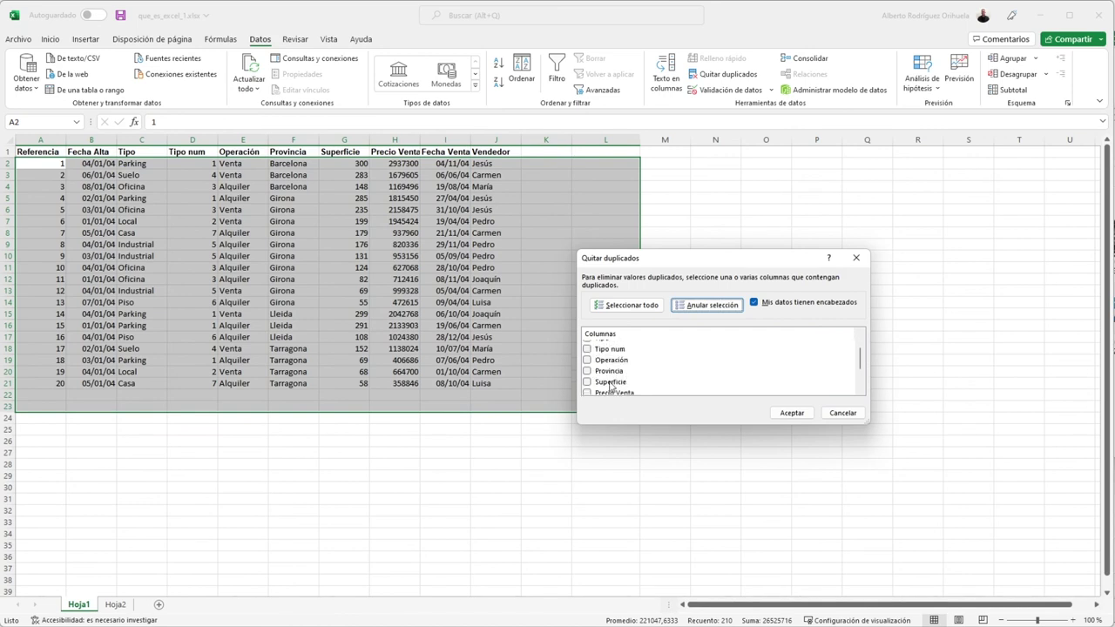
{"action": "left_click", "coordinate": [588, 372]}
{"action": "left_click", "coordinate": [789, 413]}
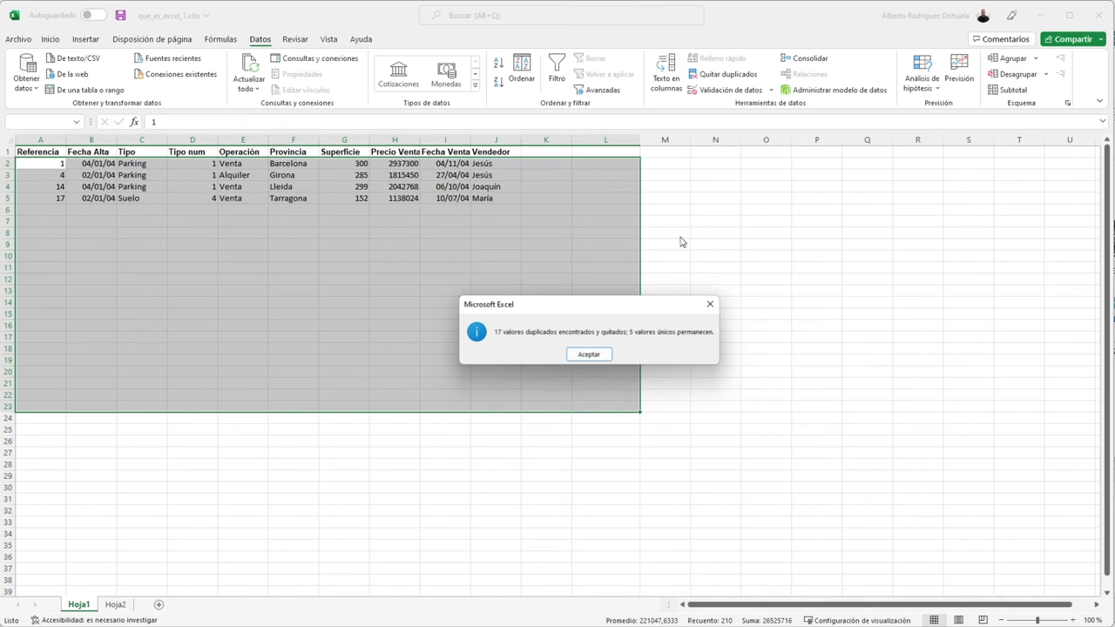
{"action": "left_click", "coordinate": [597, 356]}
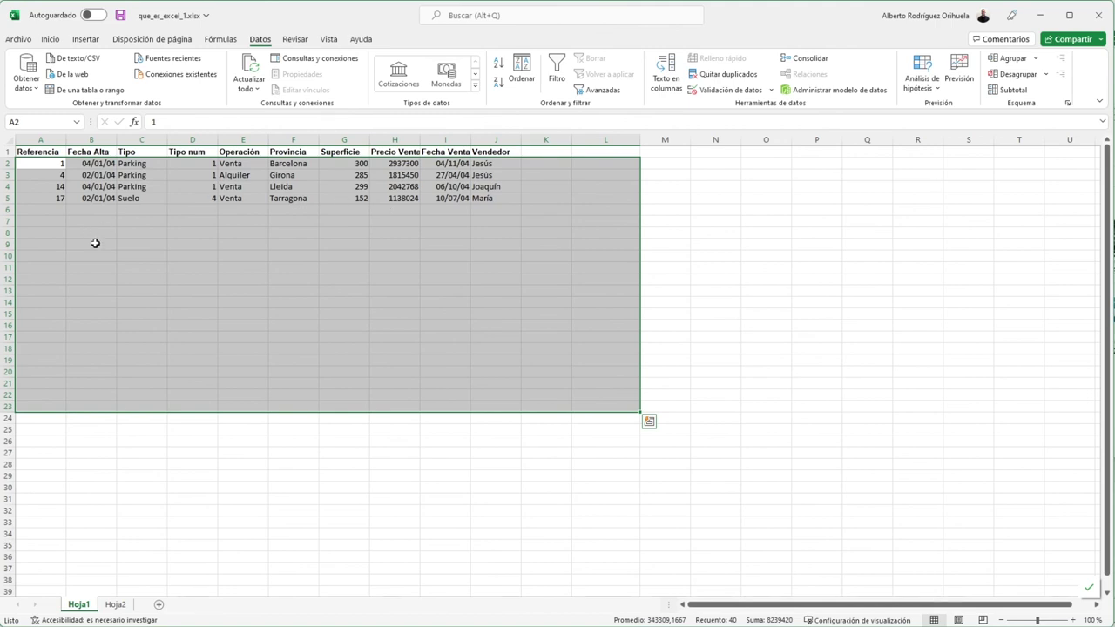
Undo the province-based removal with Ctrl+Z and select the Provincia values F2:F21.
{"action": "key", "text": "ctrl+z"}
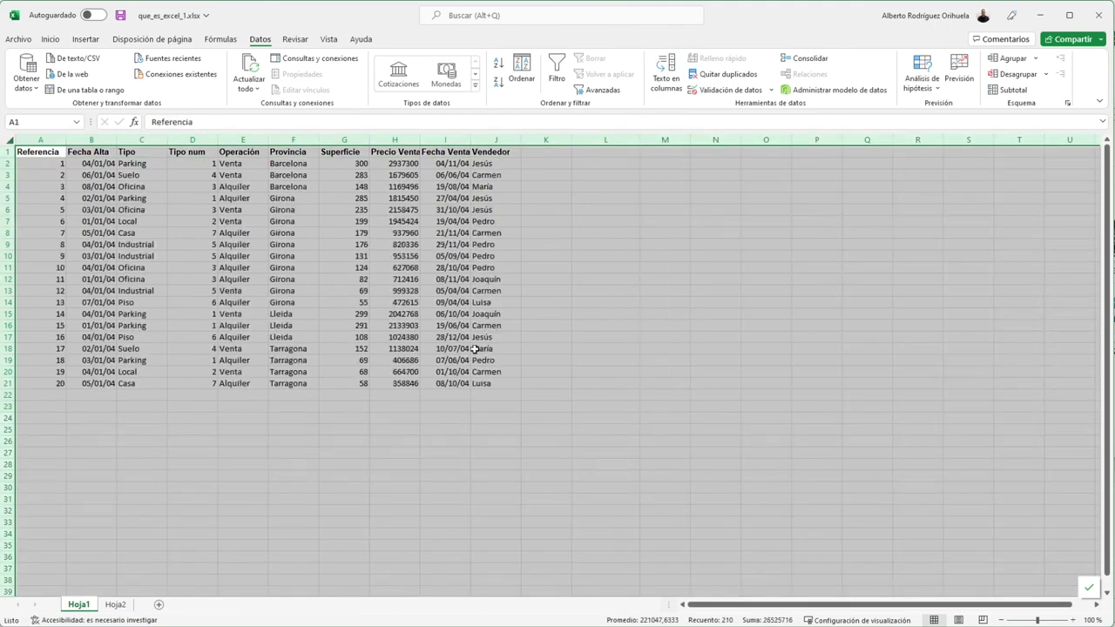
{"action": "left_click", "coordinate": [440, 418]}
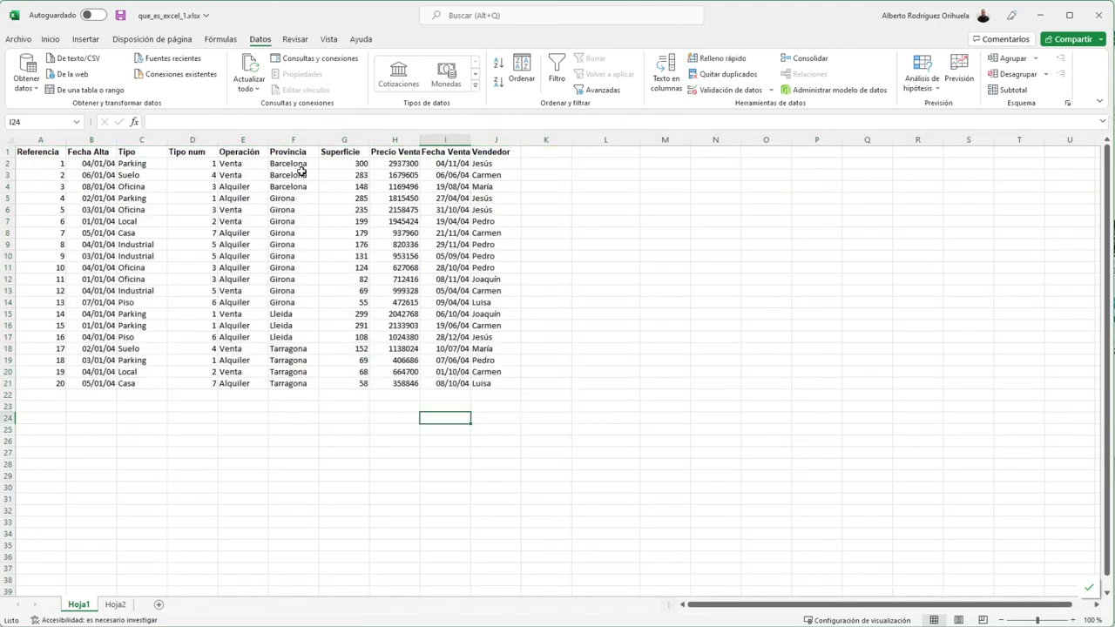
{"action": "left_click_drag", "start_coordinate": [297, 163], "coordinate": [292, 383]}
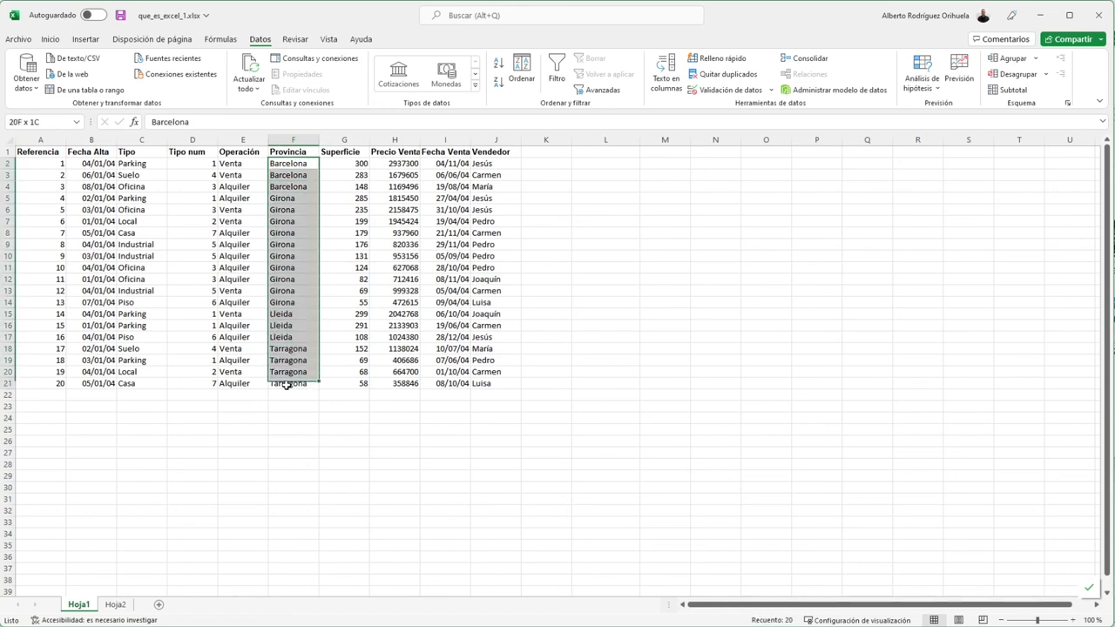
{"action": "left_click_drag", "start_coordinate": [295, 166], "coordinate": [293, 387]}
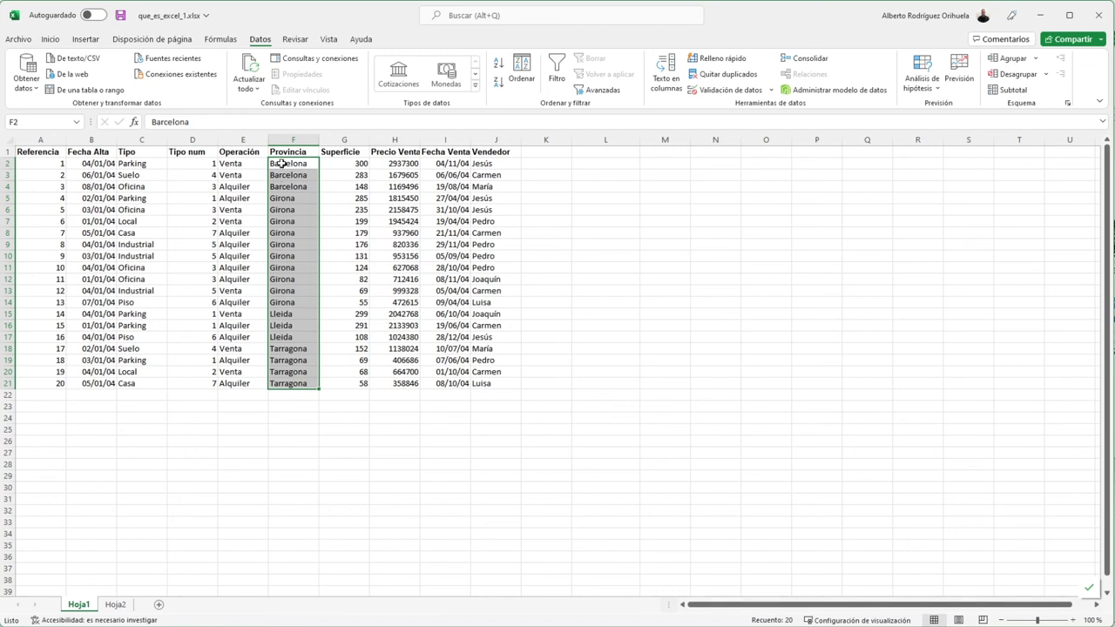
Remove duplicate provinces from F2:F21 only, continuing with the current selection.
{"action": "left_click", "coordinate": [731, 78]}
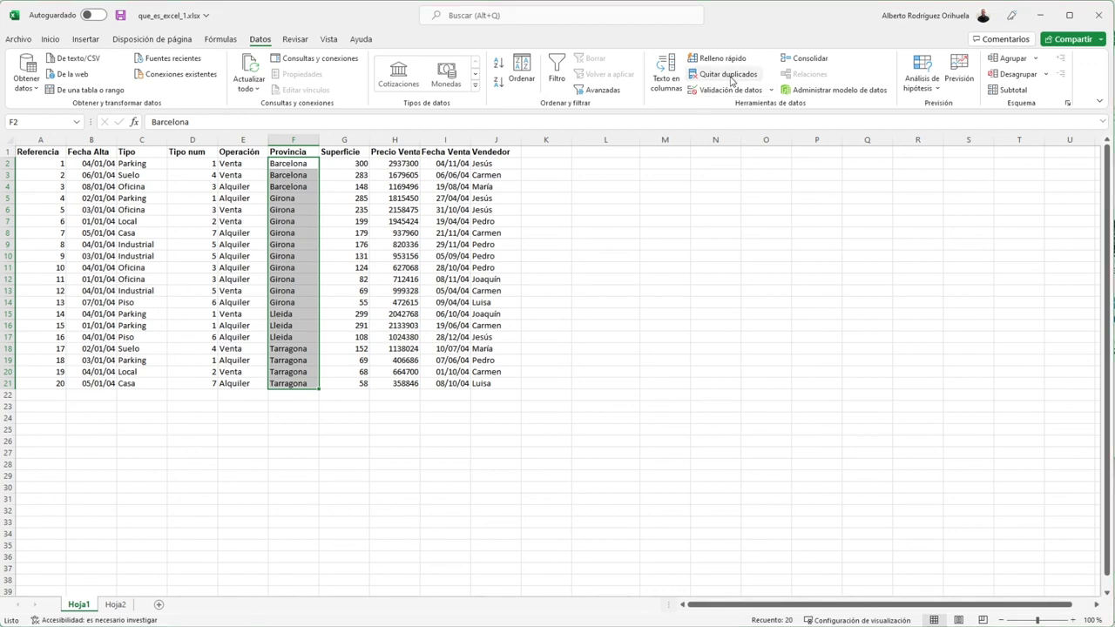
{"action": "left_click", "coordinate": [501, 286]}
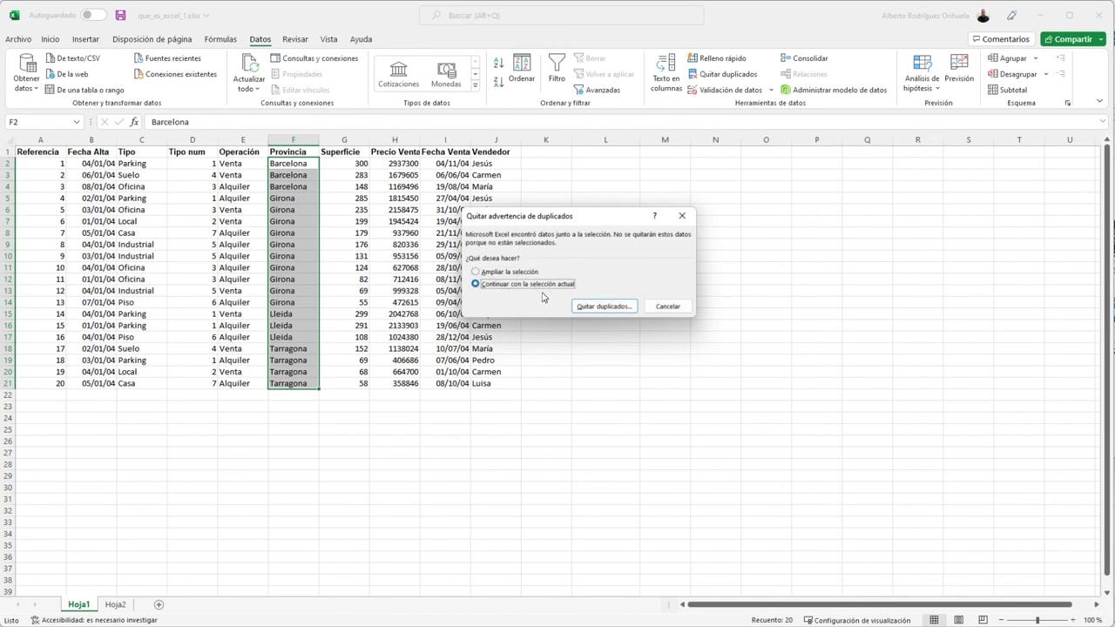
{"action": "left_click", "coordinate": [626, 308]}
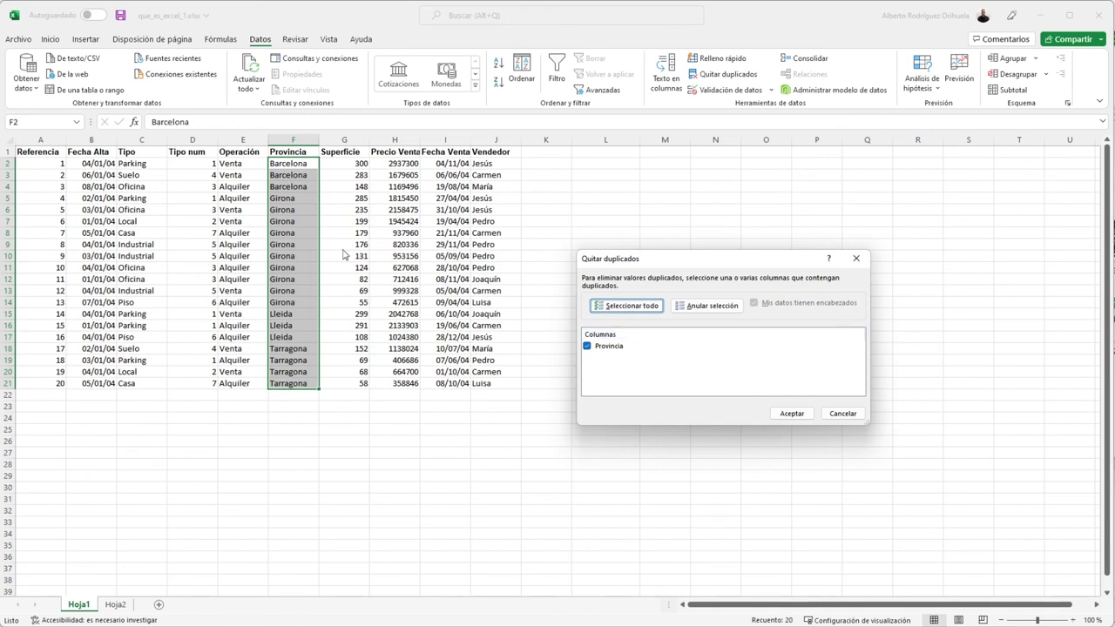
{"action": "left_click", "coordinate": [791, 415]}
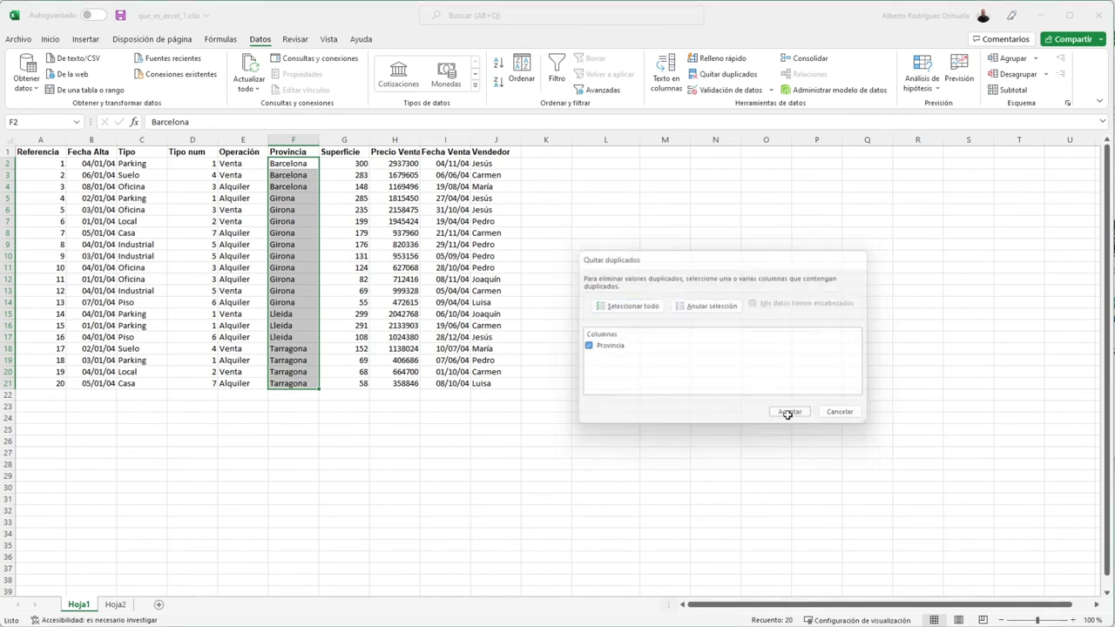
{"action": "key", "text": "Return"}
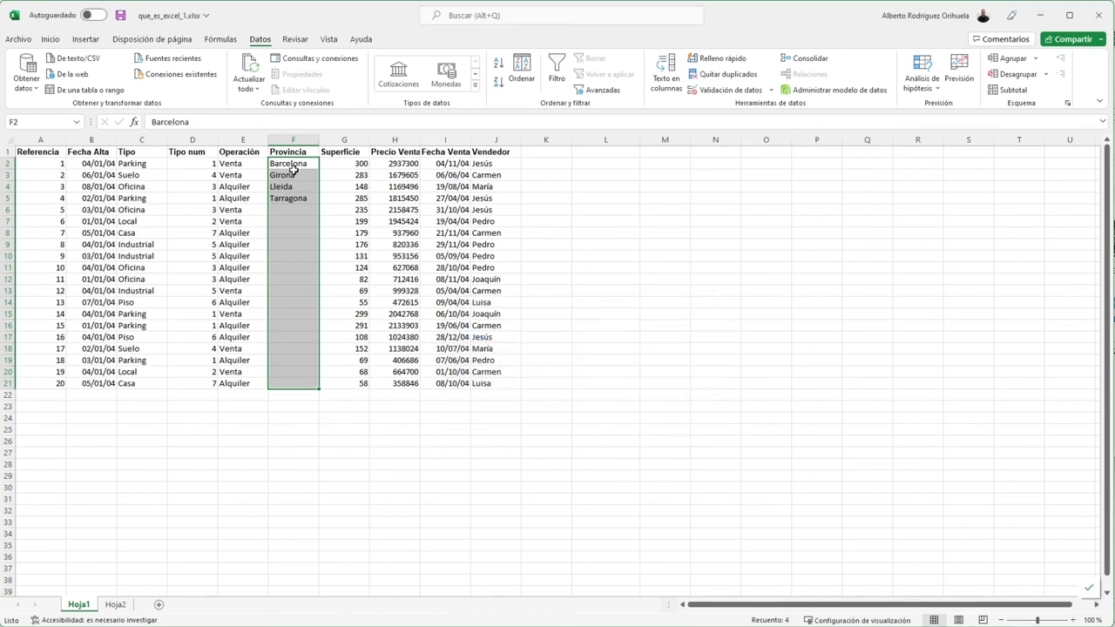
Check the four remaining provinces in F2:F5, then select table rows 1 to 21.
{"action": "left_click", "coordinate": [294, 167]}
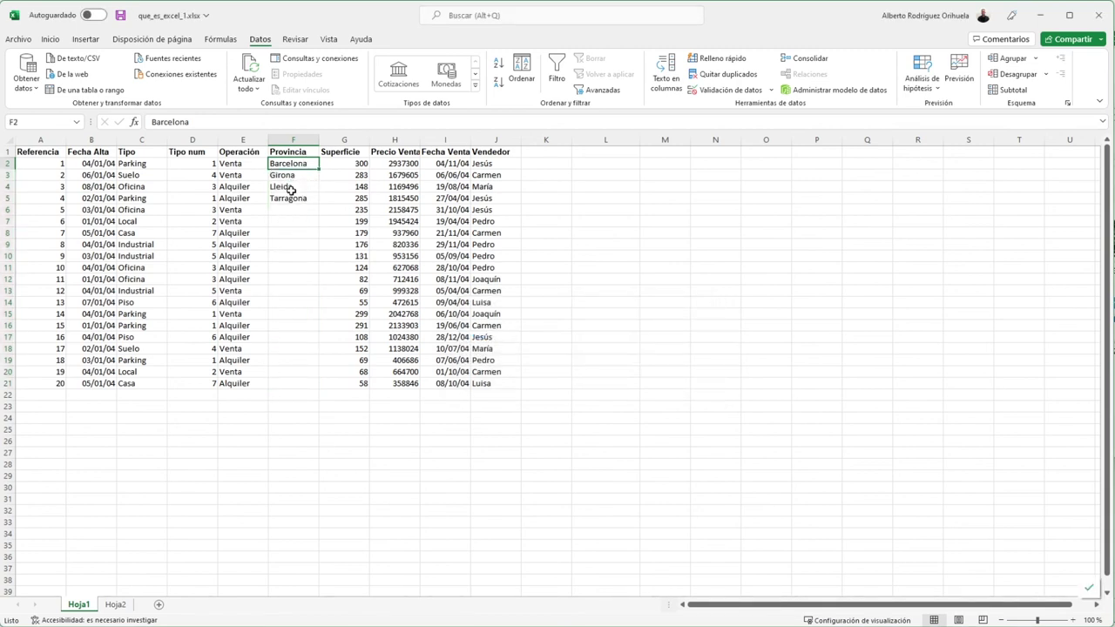
{"action": "left_click", "coordinate": [291, 227]}
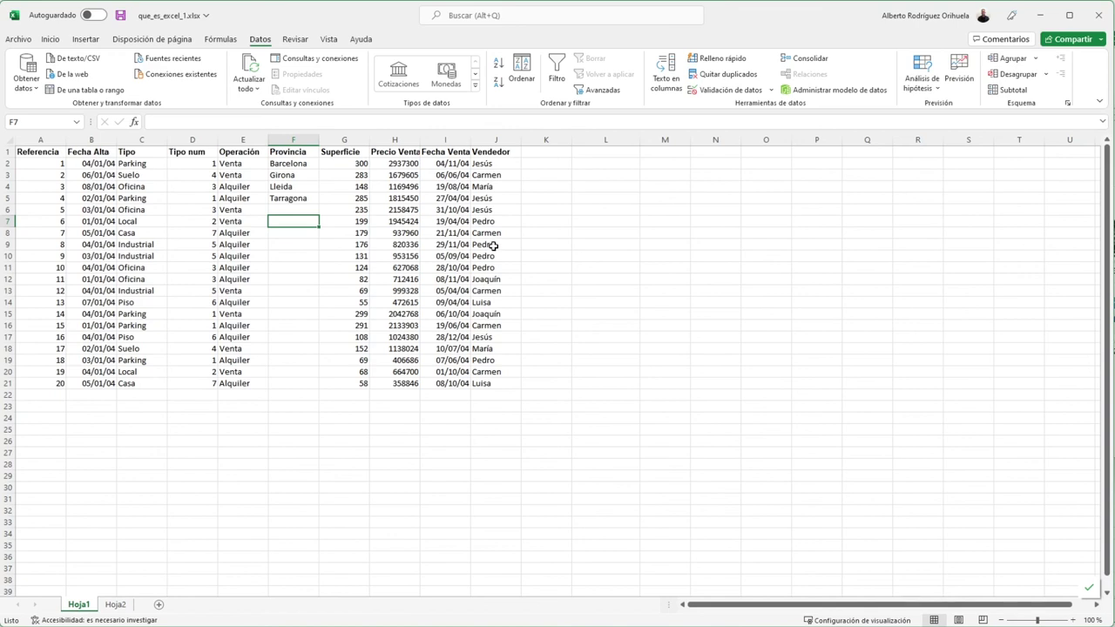
{"action": "left_click_drag", "start_coordinate": [293, 163], "coordinate": [293, 199]}
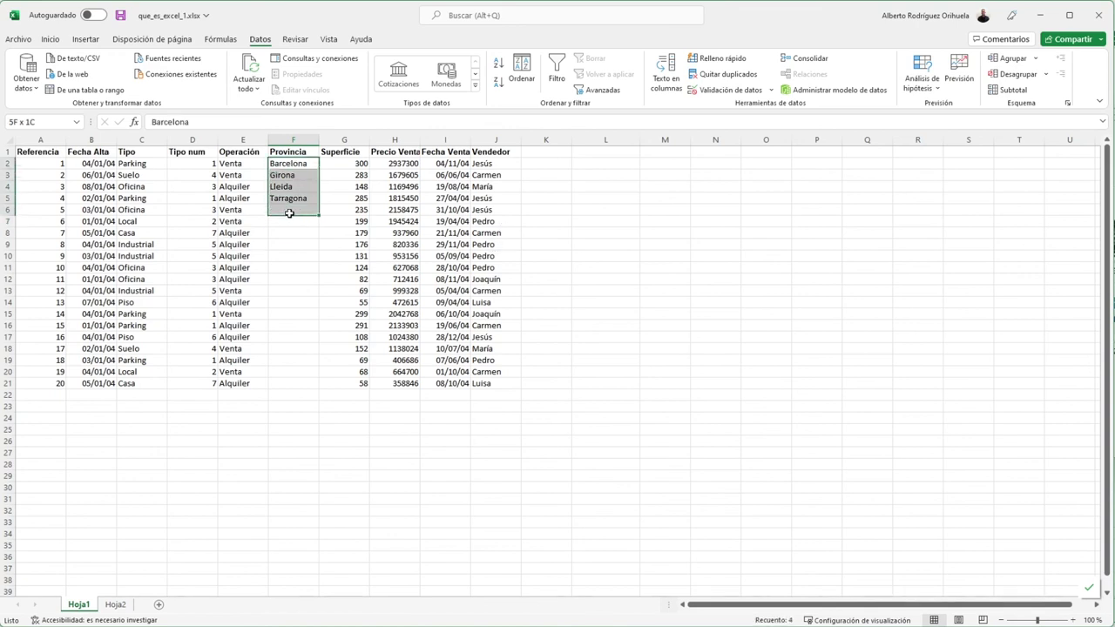
{"action": "left_click", "coordinate": [243, 279]}
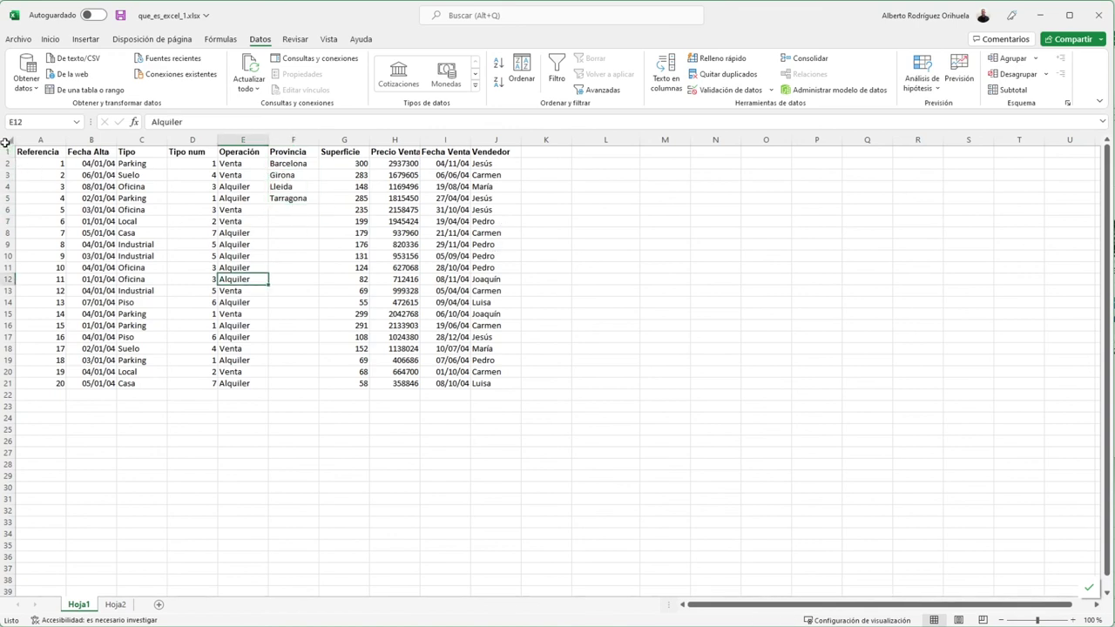
{"action": "key", "text": "ctrl+a"}
{"action": "left_click", "coordinate": [525, 354]}
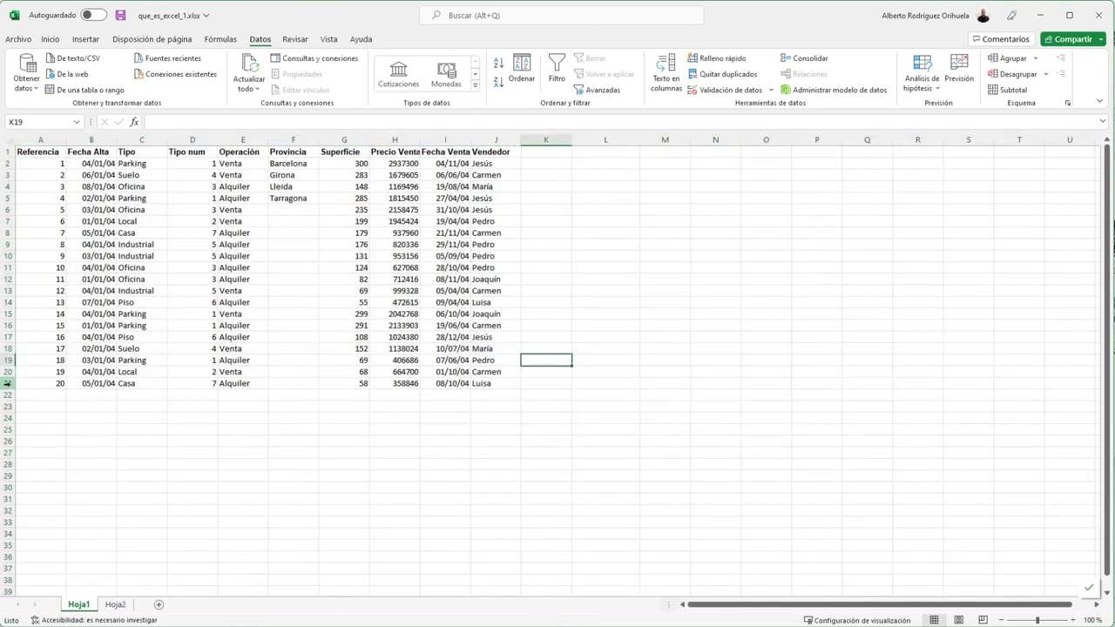
{"action": "left_click_drag", "start_coordinate": [7, 383], "coordinate": [4, 142]}
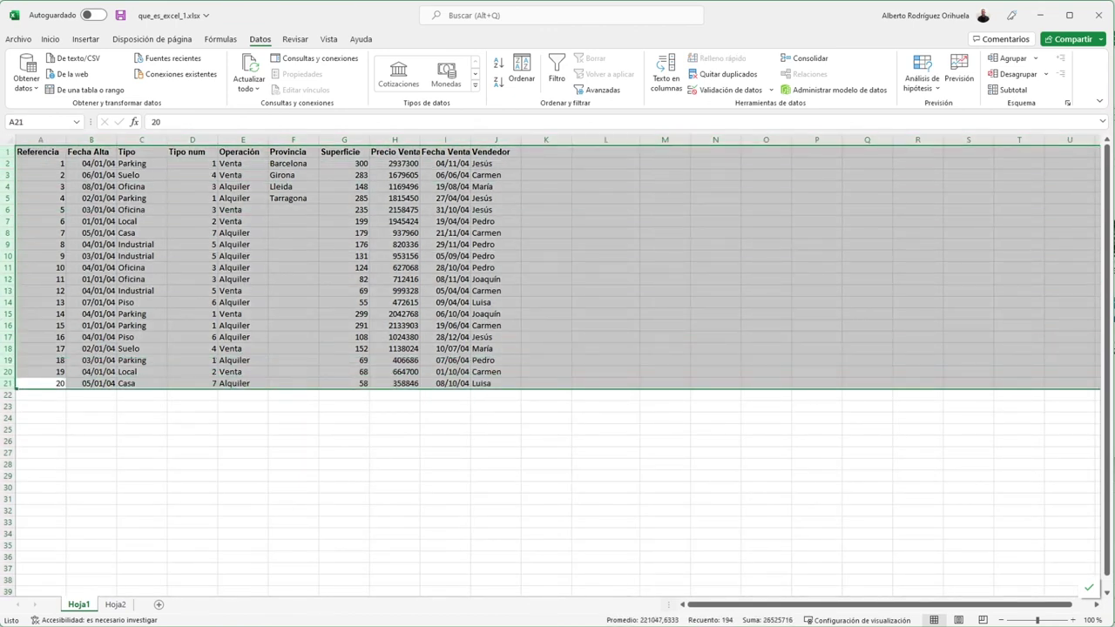